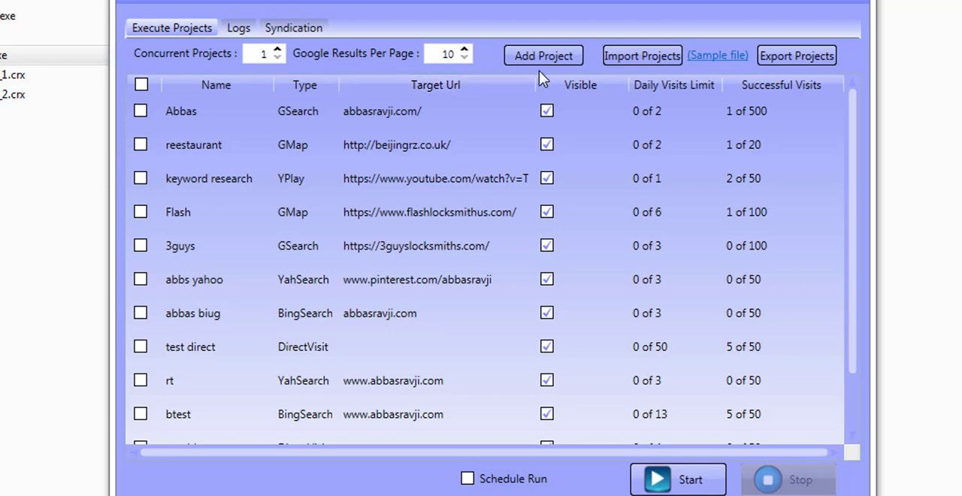
# Open the Add Project form and look through the Youtube Ranker and Google Ranker tabs.
pyautogui.click(551, 53)
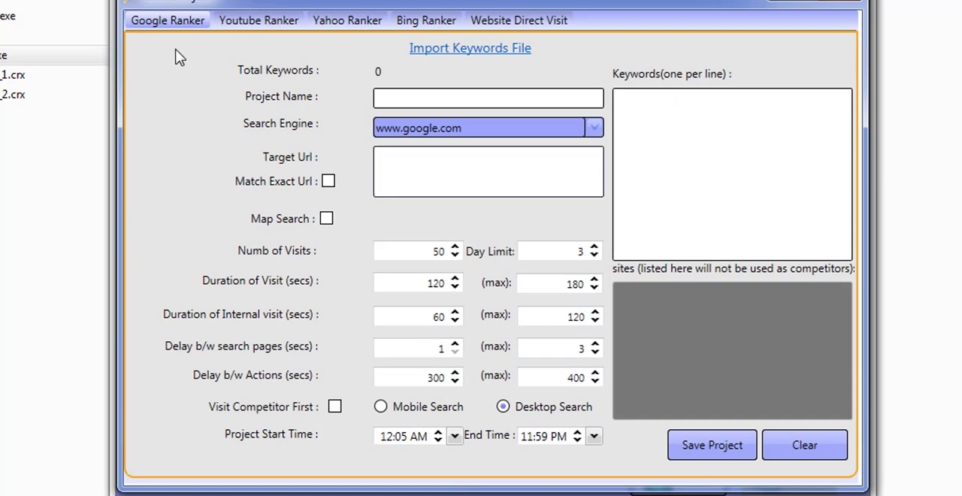
pyautogui.click(261, 22)
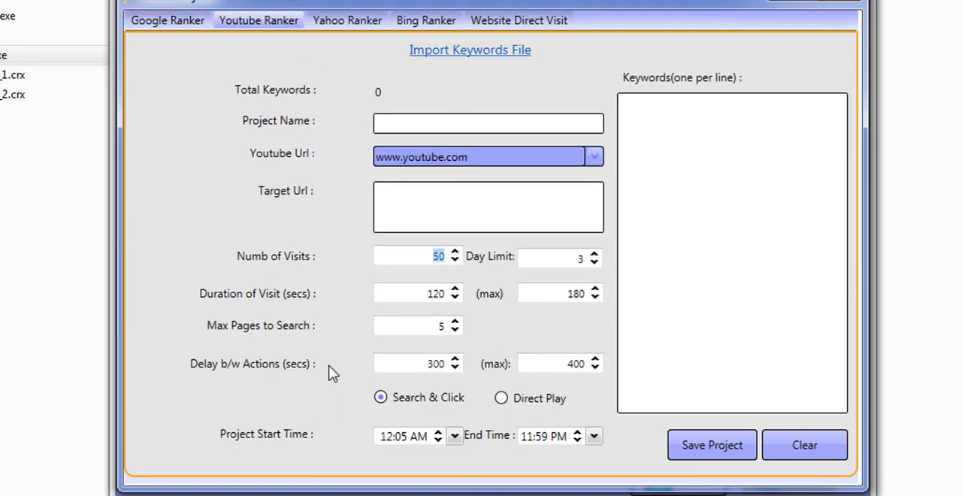
pyautogui.click(169, 22)
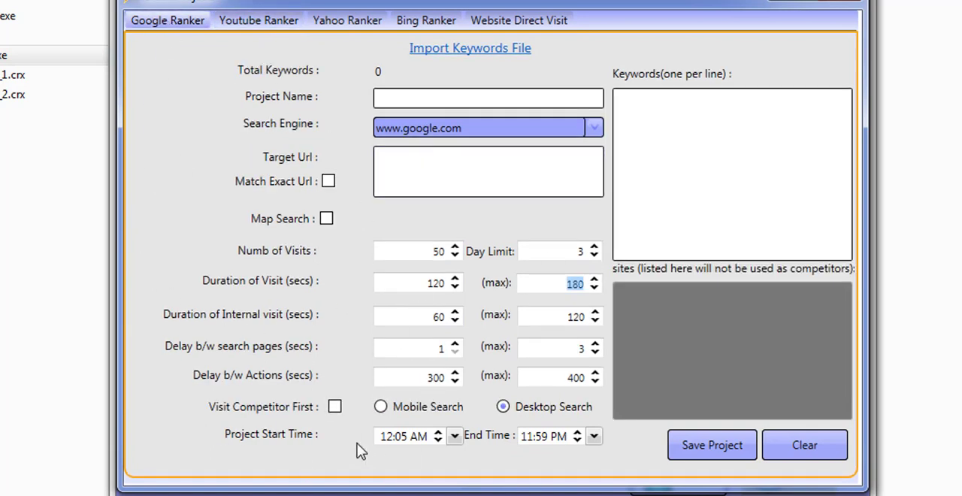
# Set the new project's number of visits to 5,000 and its day limit to 10.
pyautogui.click(408, 437)
pyautogui.click(782, 139)
pyautogui.click(424, 249)
pyautogui.click(645, 211)
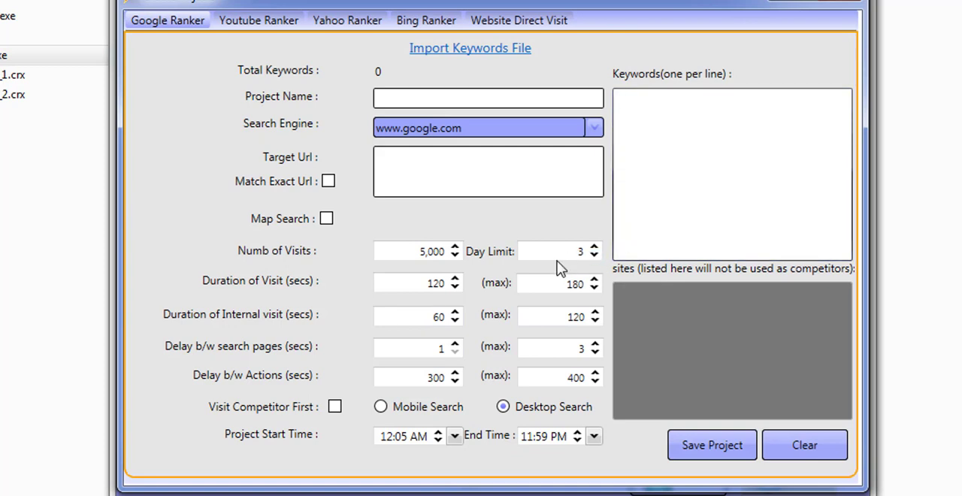
pyautogui.click(581, 253)
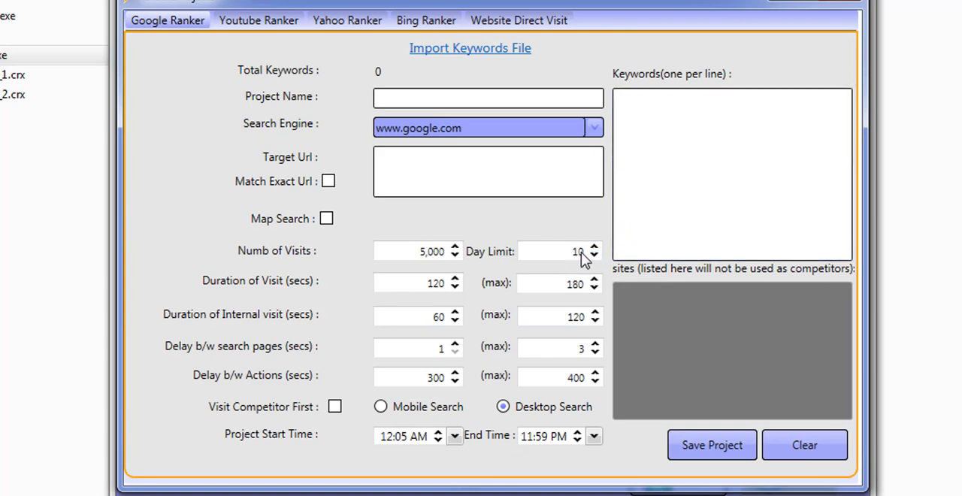
pyautogui.click(618, 250)
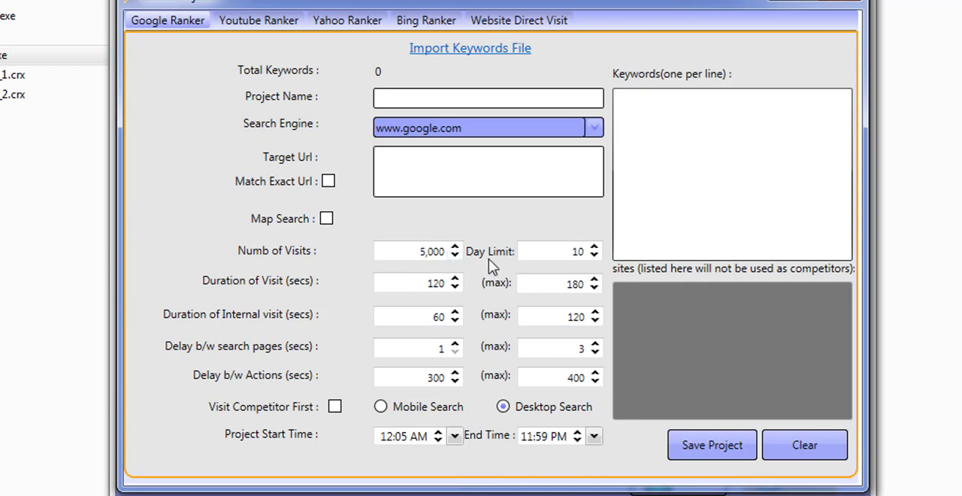
# Review the visit duration, delay and start and end time fields and close the form without saving.
pyautogui.doubleClick(571, 253)
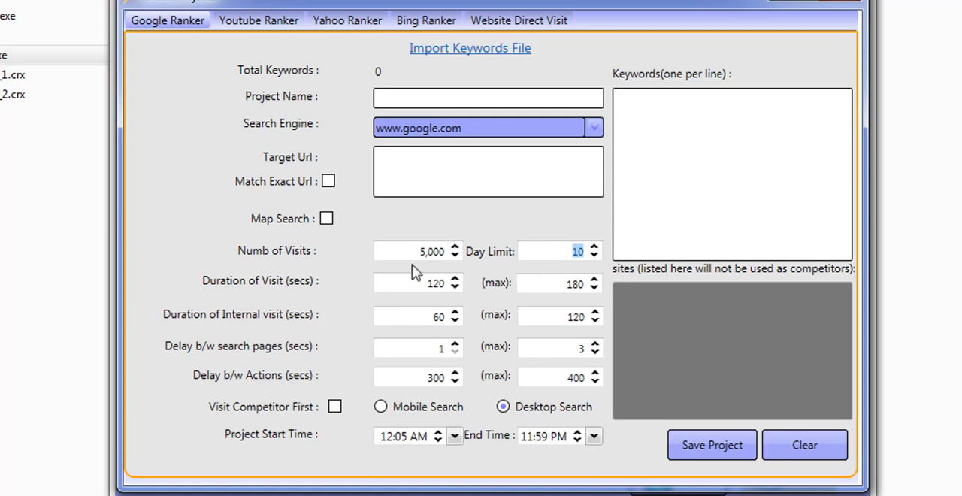
pyautogui.doubleClick(414, 259)
pyautogui.doubleClick(573, 253)
pyautogui.doubleClick(404, 436)
pyautogui.doubleClick(439, 376)
pyautogui.doubleClick(391, 279)
pyautogui.doubleClick(560, 252)
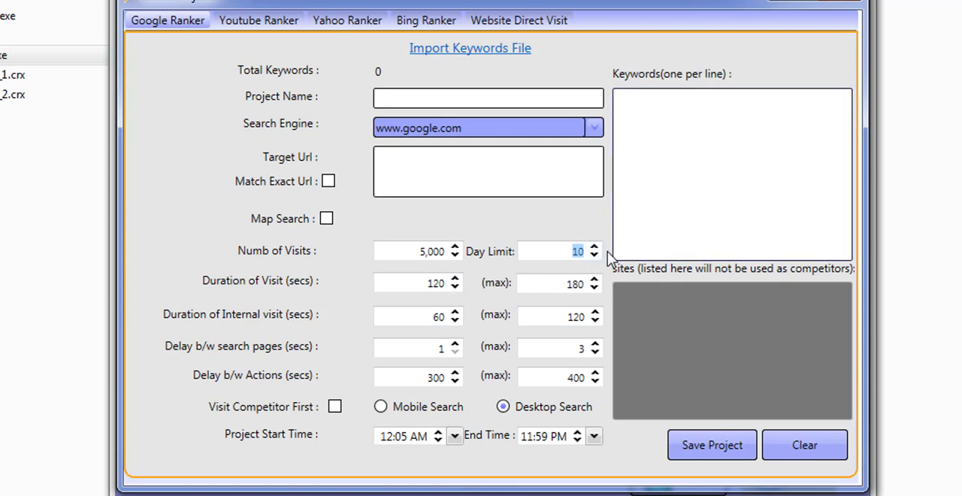
pyautogui.doubleClick(443, 375)
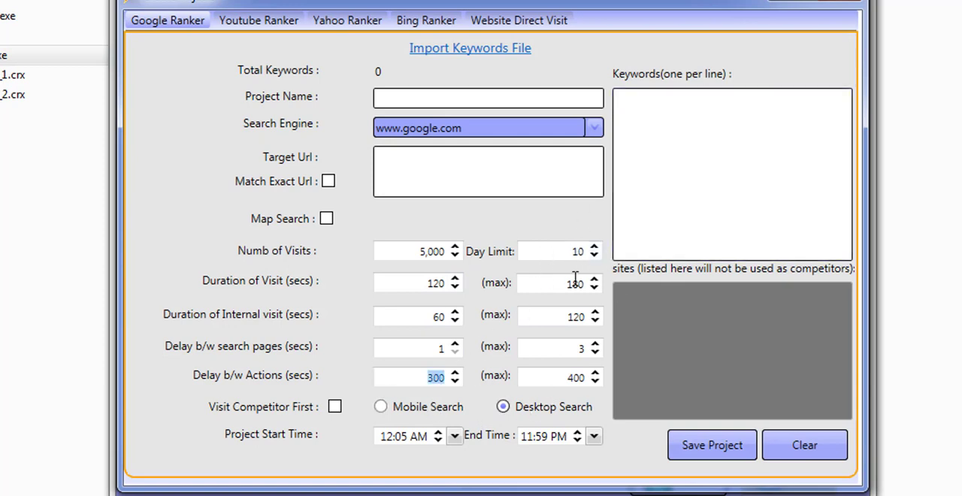
pyautogui.click(415, 441)
pyautogui.click(529, 436)
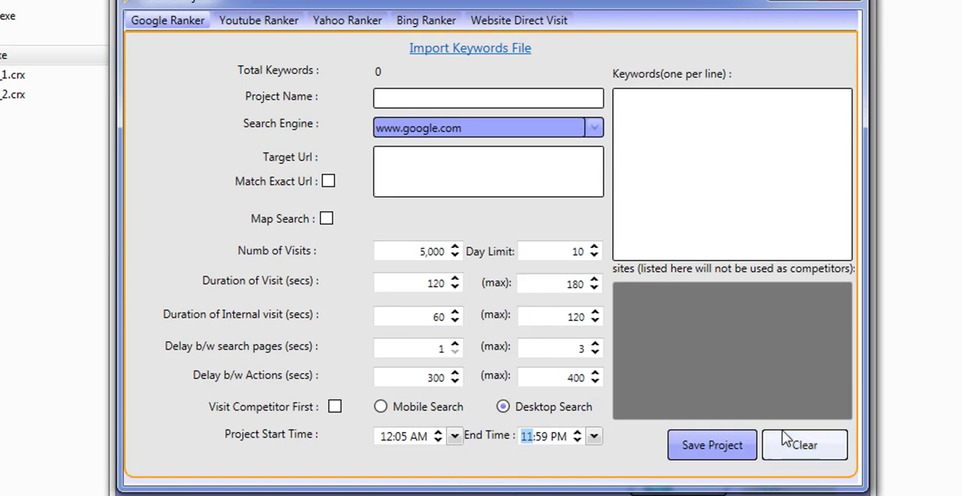
pyautogui.click(840, 0)
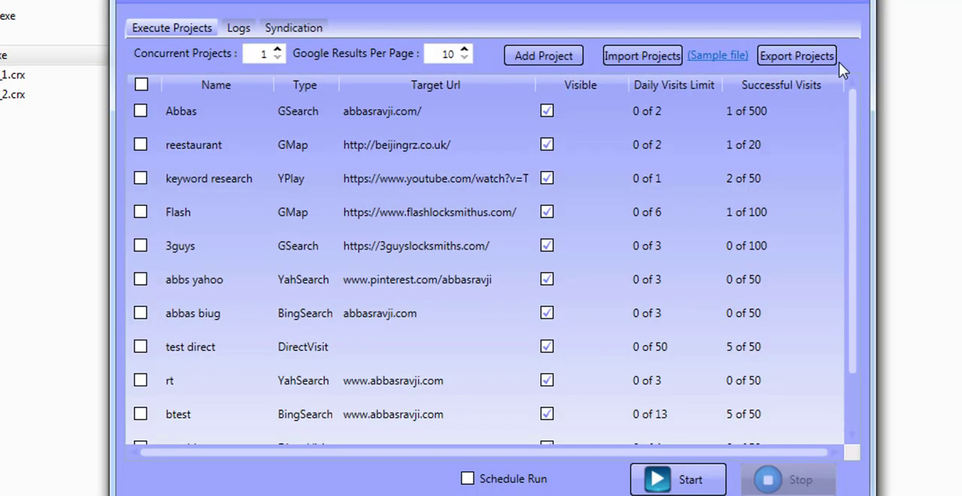
# Enable Schedule Run and open a fresh Google Ranker project form.
pyautogui.click(469, 479)
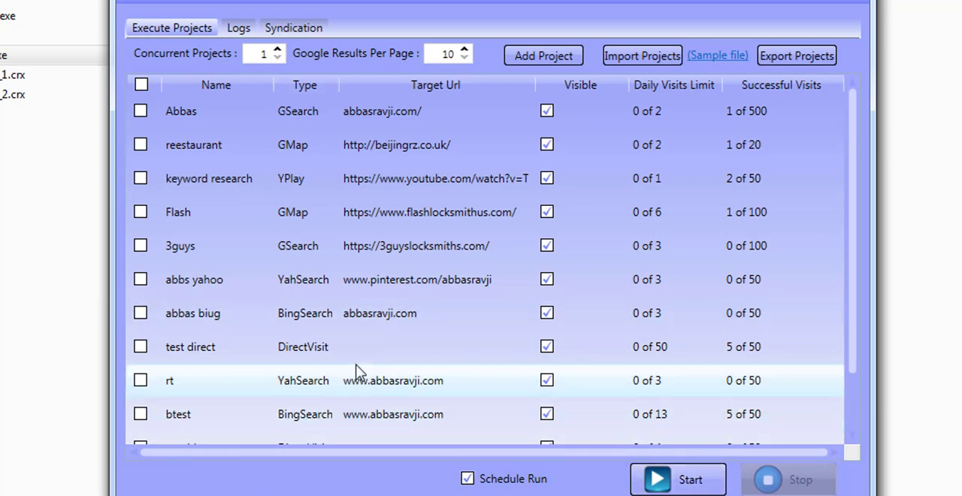
pyautogui.click(547, 56)
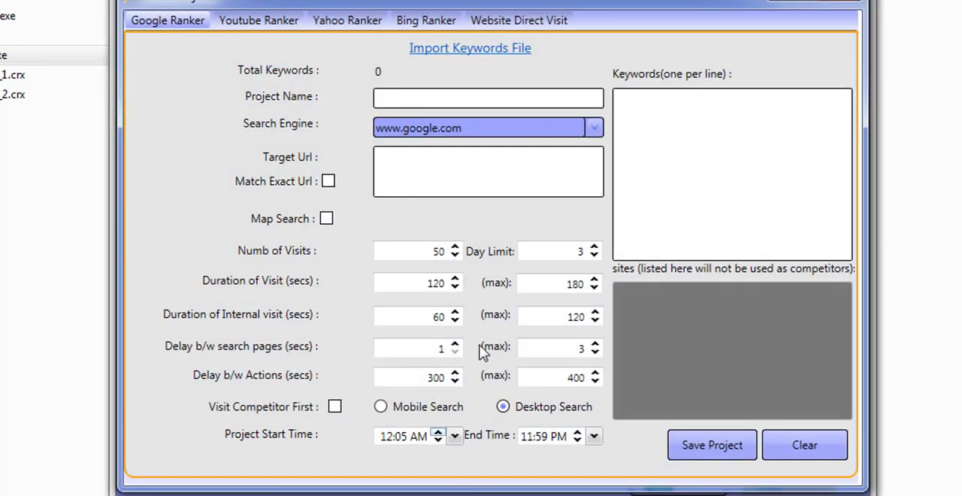
pyautogui.click(569, 249)
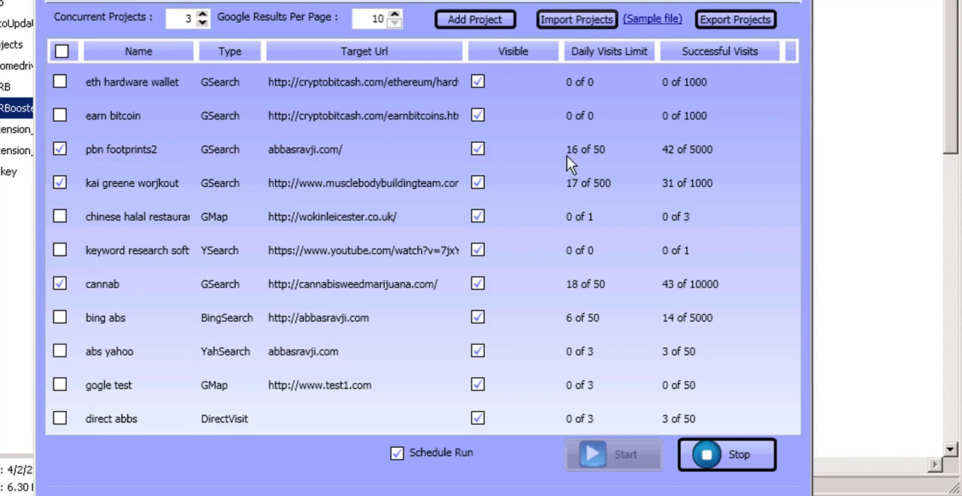
# Scroll through the run log to its latest entries and return to the project list.
pyautogui.click(157, 1)
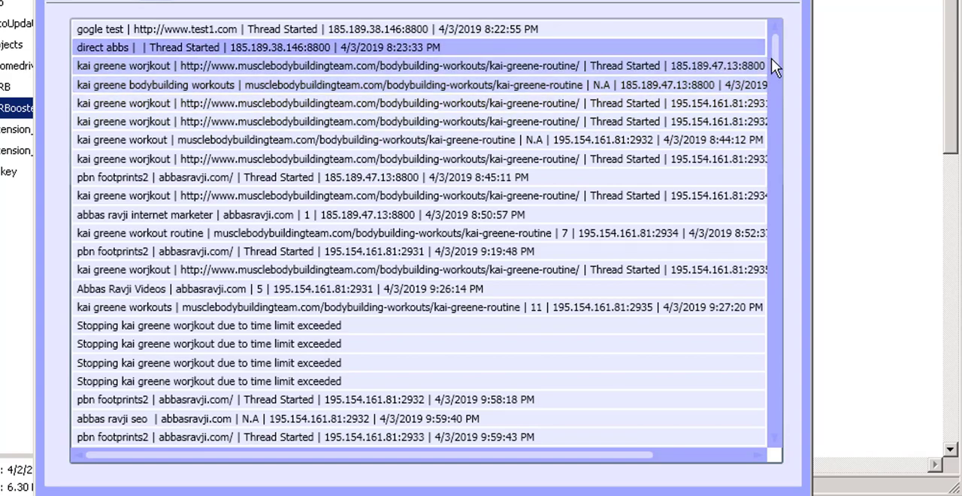
pyautogui.moveTo(778, 117); pyautogui.dragTo(776, 453)
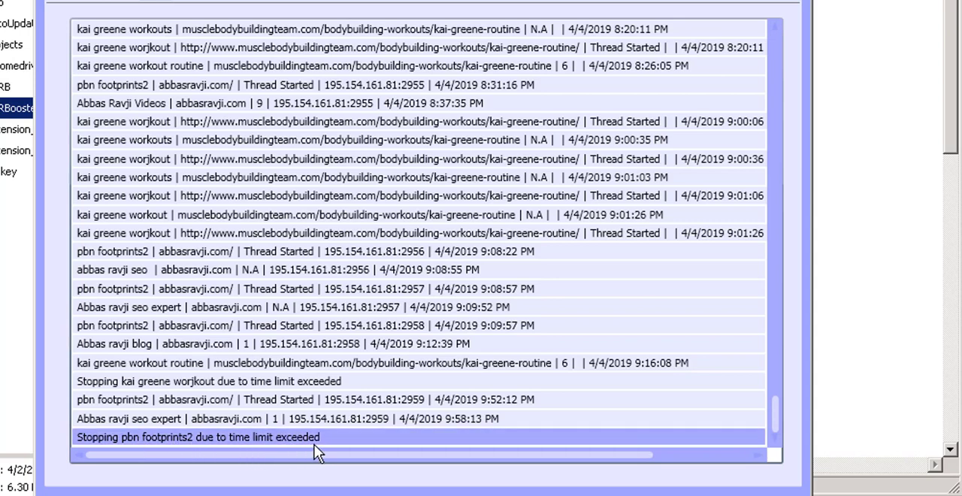
pyautogui.click(98, 1)
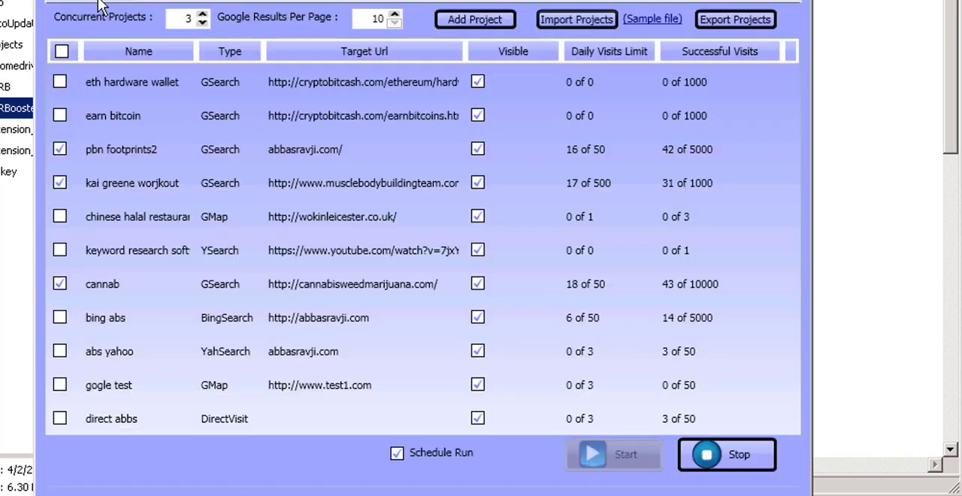
# Open the pbn footprints2 project to inspect its keyword list and day limit.
pyautogui.doubleClick(275, 156)
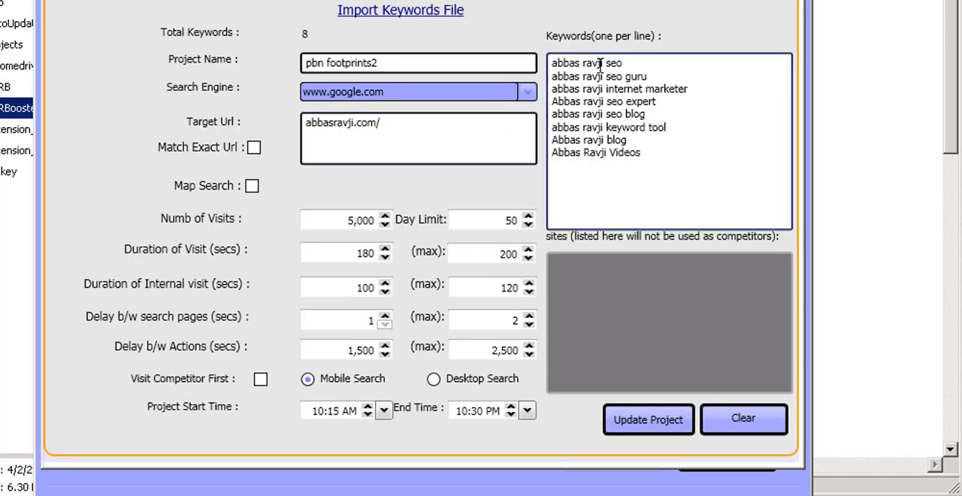
pyautogui.moveTo(588, 63); pyautogui.dragTo(609, 176)
pyautogui.click(610, 176)
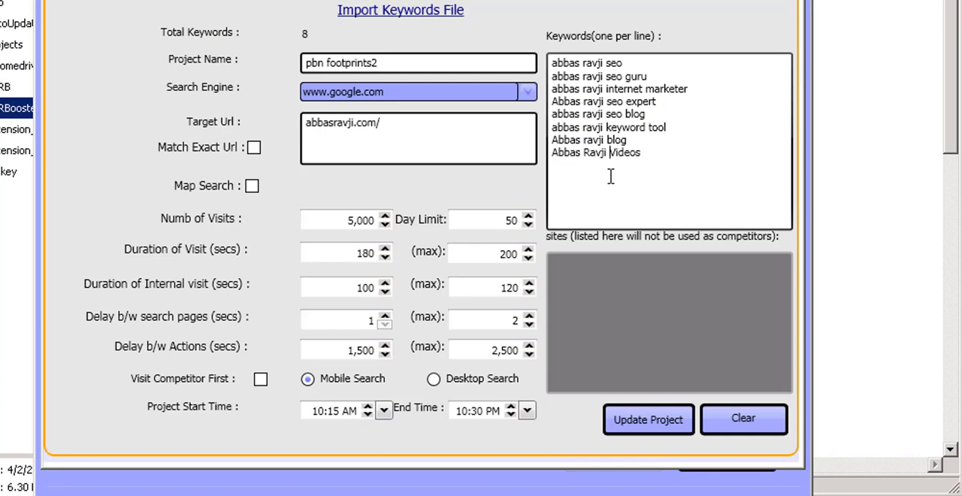
pyautogui.doubleClick(509, 220)
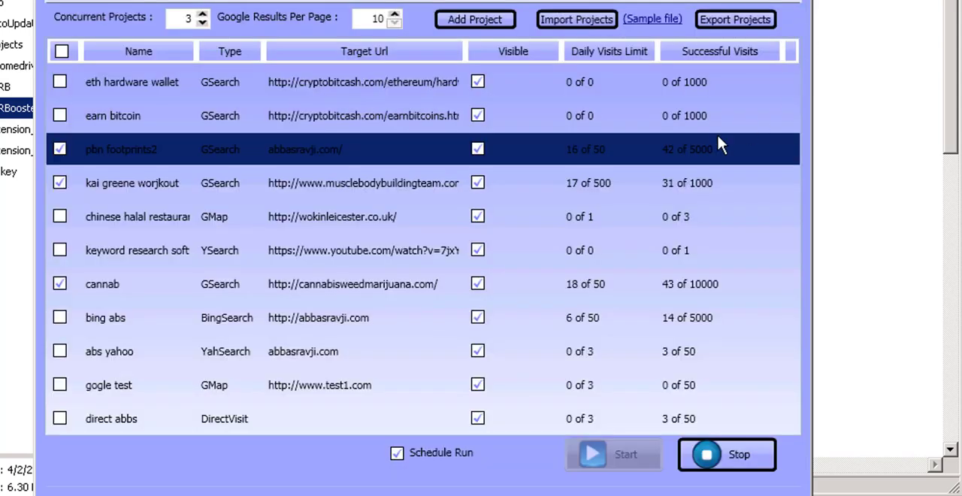
pyautogui.click(509, 116)
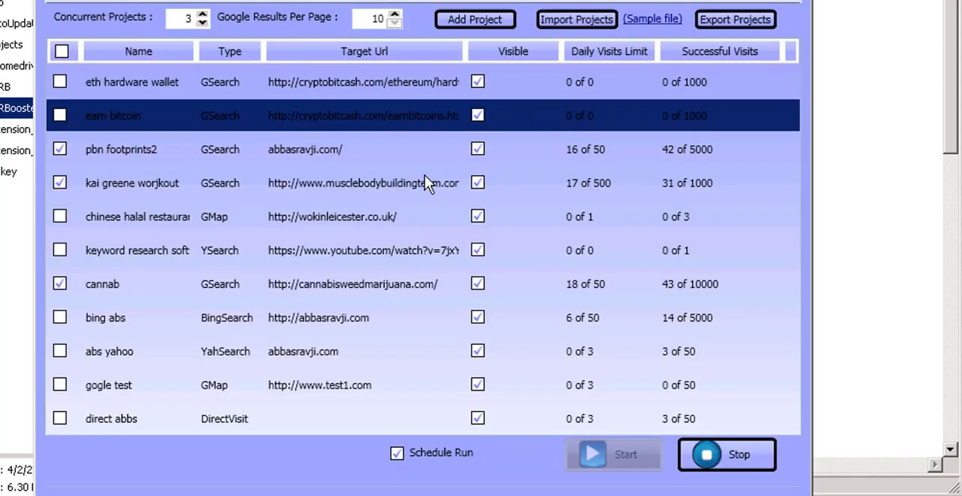
# Reopen the pbn footprints2 project to examine its minimum and maximum delay between actions.
pyautogui.doubleClick(335, 151)
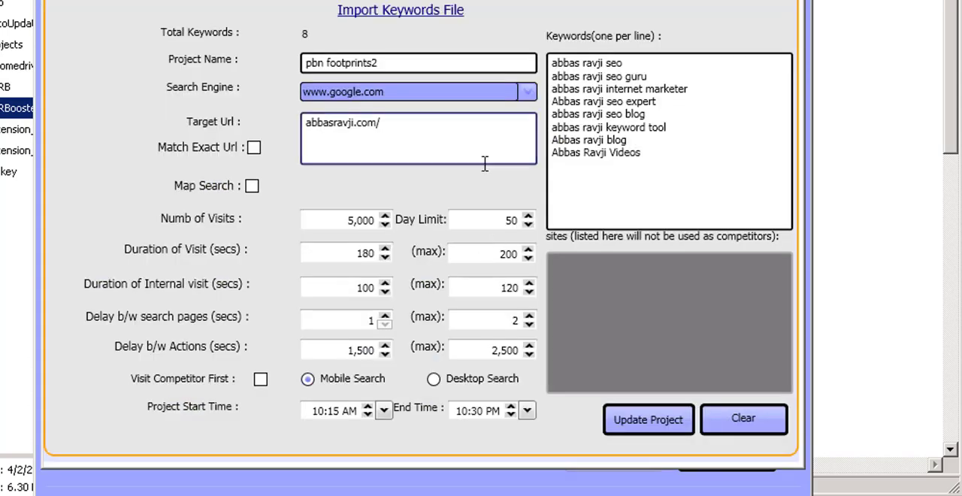
pyautogui.click(375, 350)
pyautogui.doubleClick(360, 350)
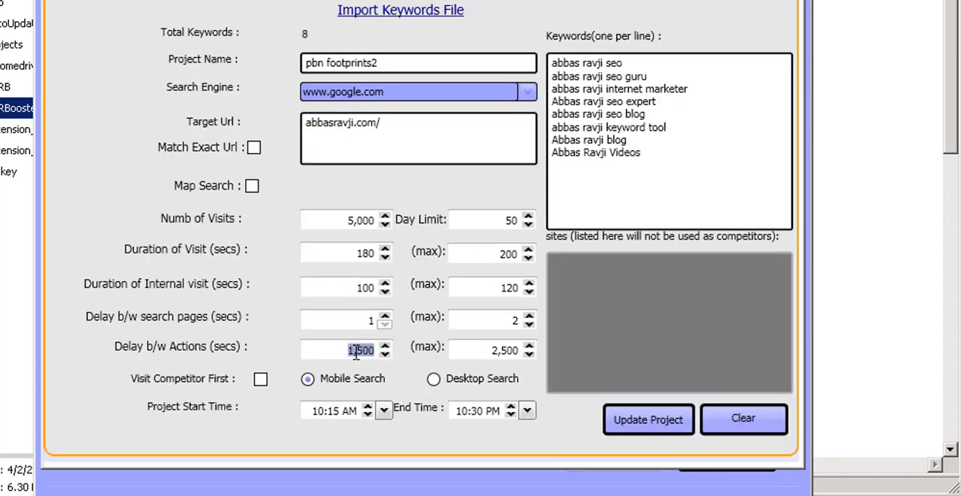
pyautogui.doubleClick(493, 351)
pyautogui.click(794, 1)
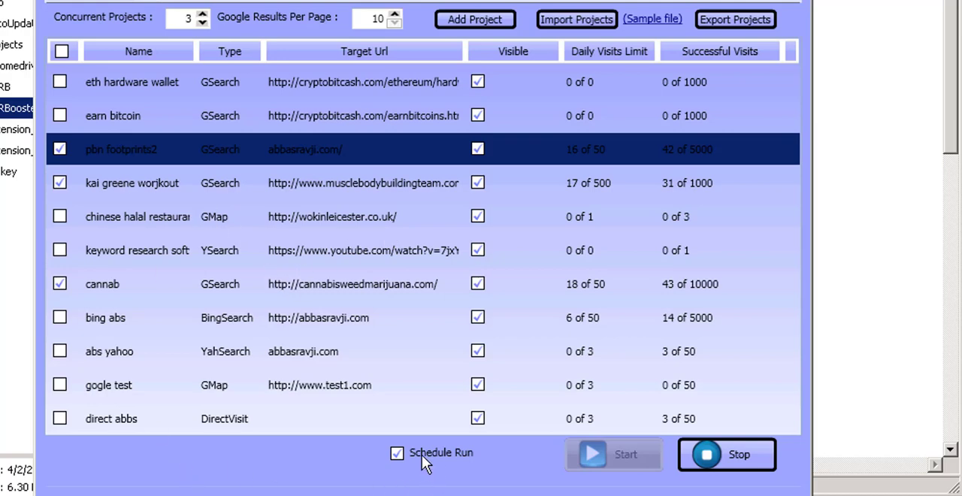
# Scroll the log down to the most recent thread entries and go back to the projects.
pyautogui.click(160, 1)
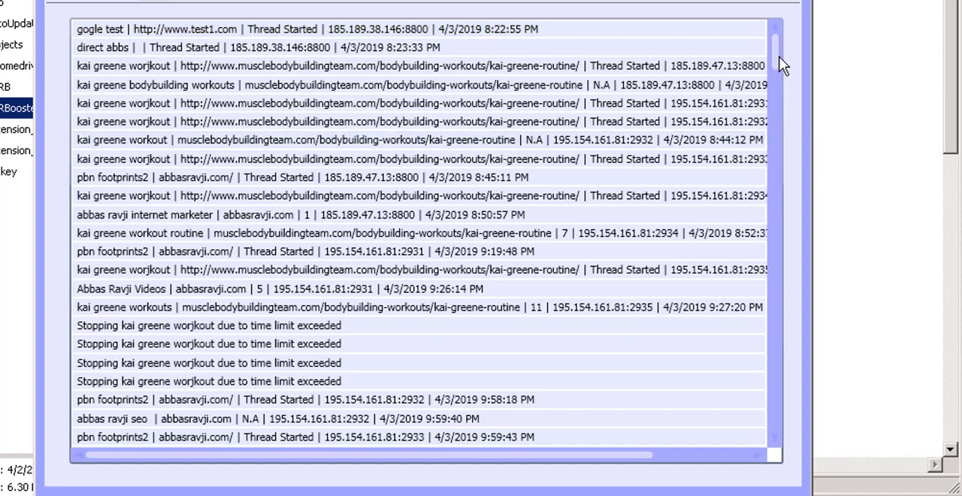
pyautogui.moveTo(782, 66); pyautogui.dragTo(754, 455)
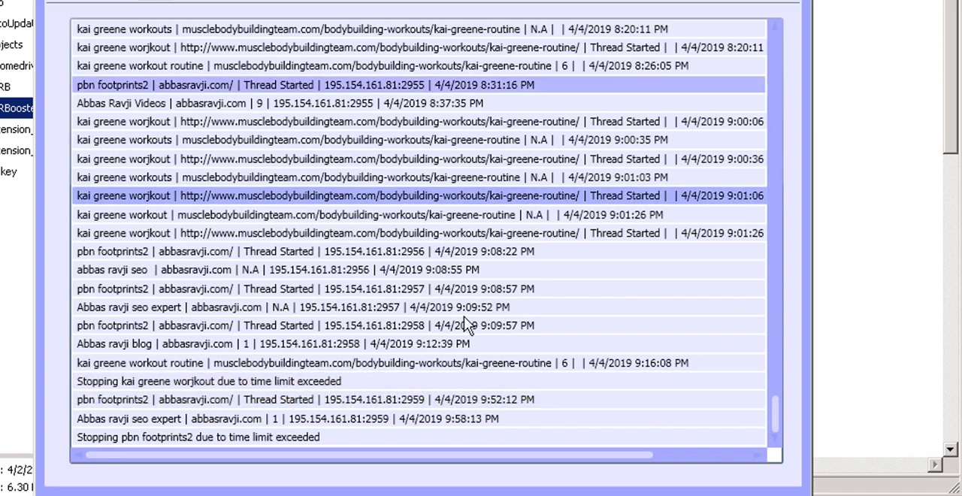
pyautogui.moveTo(777, 410)
pyautogui.mouseDown()
pyautogui.moveTo(767, 143)
pyautogui.moveTo(764, 399)
pyautogui.moveTo(775, 417)
pyautogui.mouseUp()
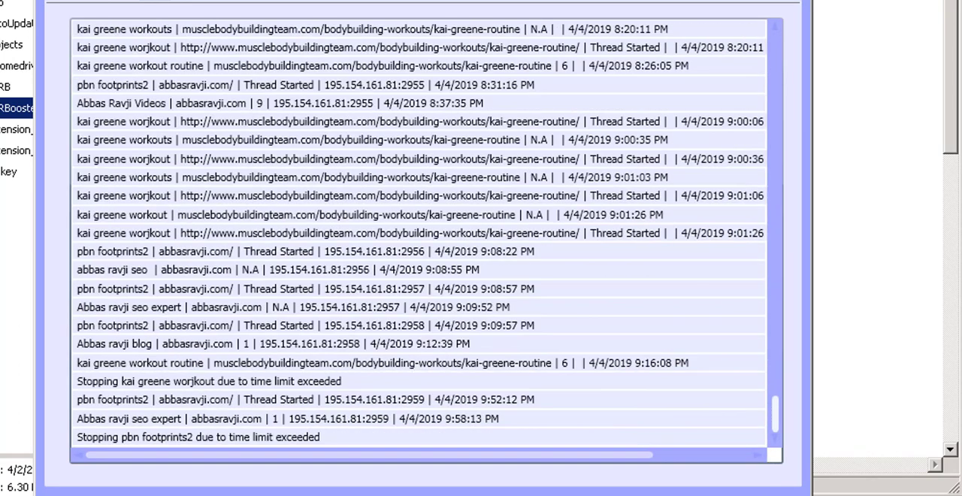
pyautogui.click(126, 0)
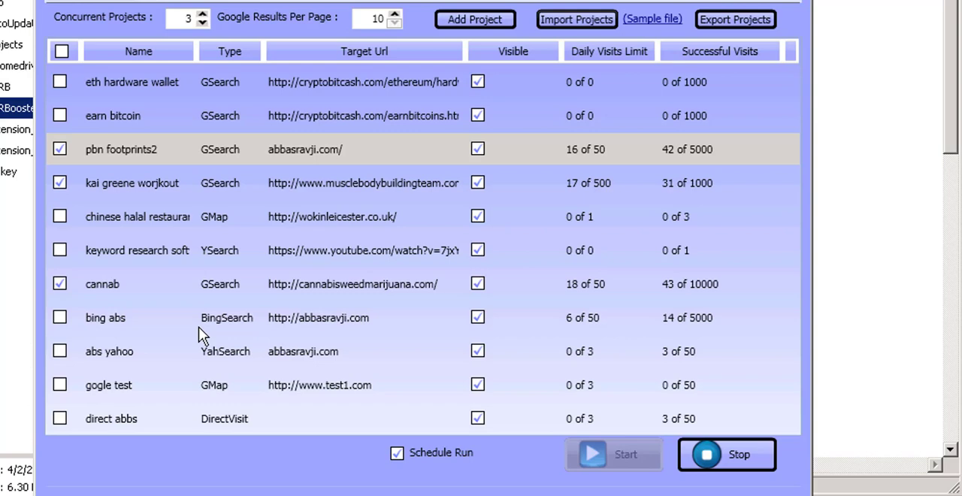
# Review the pbn footprints2 project's delay and keyword settings, and select the keyword research soft project.
pyautogui.doubleClick(331, 167)
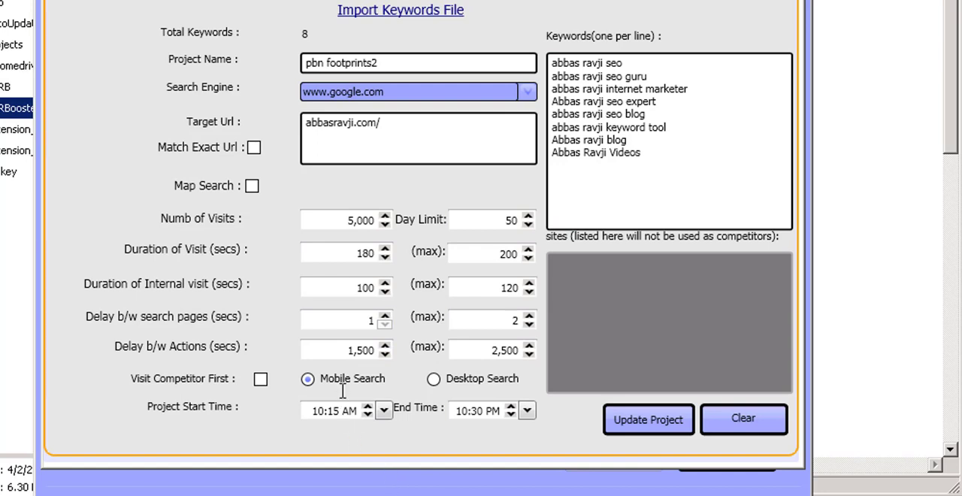
pyautogui.click(350, 349)
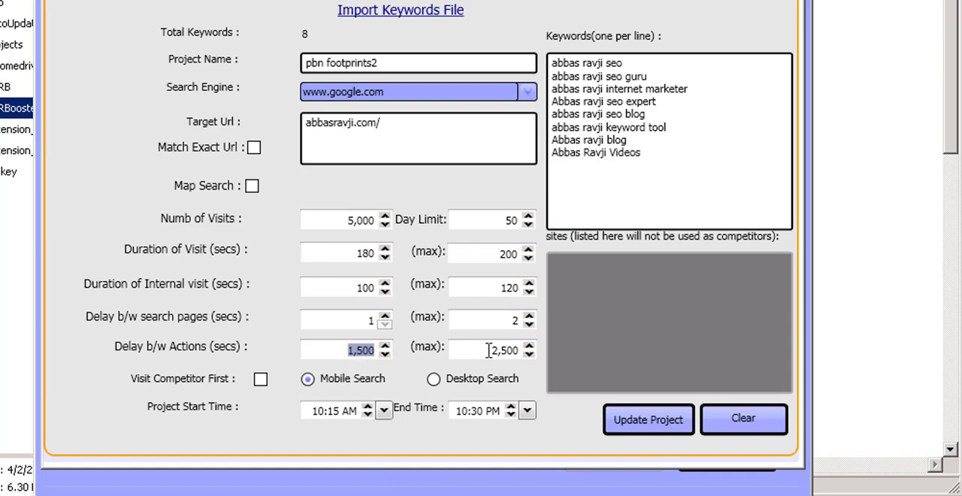
pyautogui.click(488, 351)
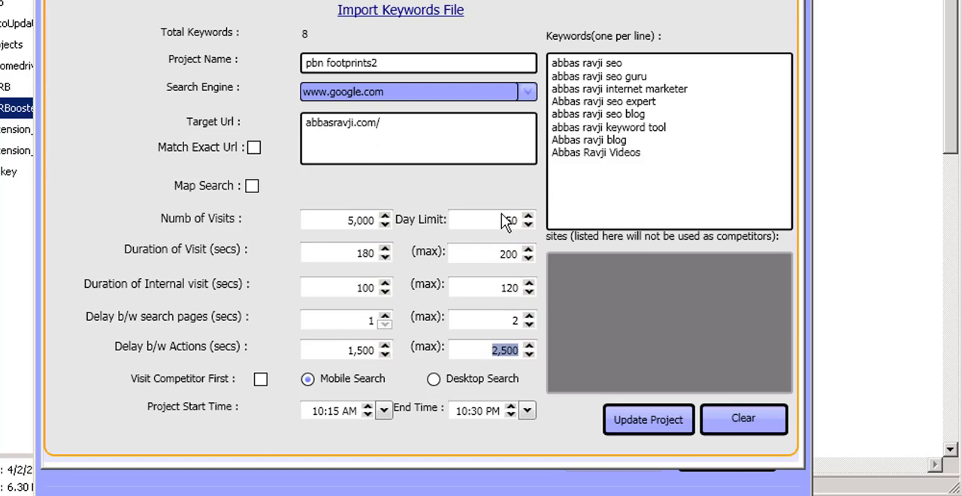
pyautogui.click(602, 76)
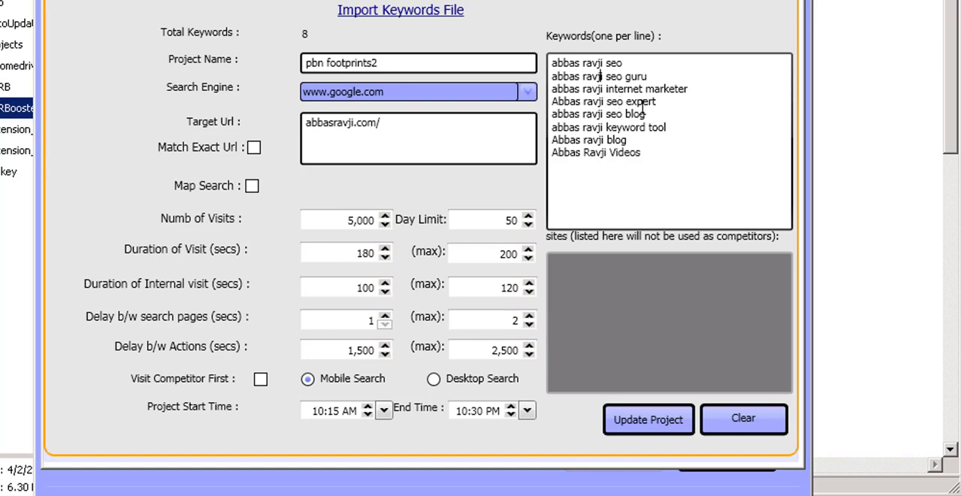
pyautogui.click(791, 1)
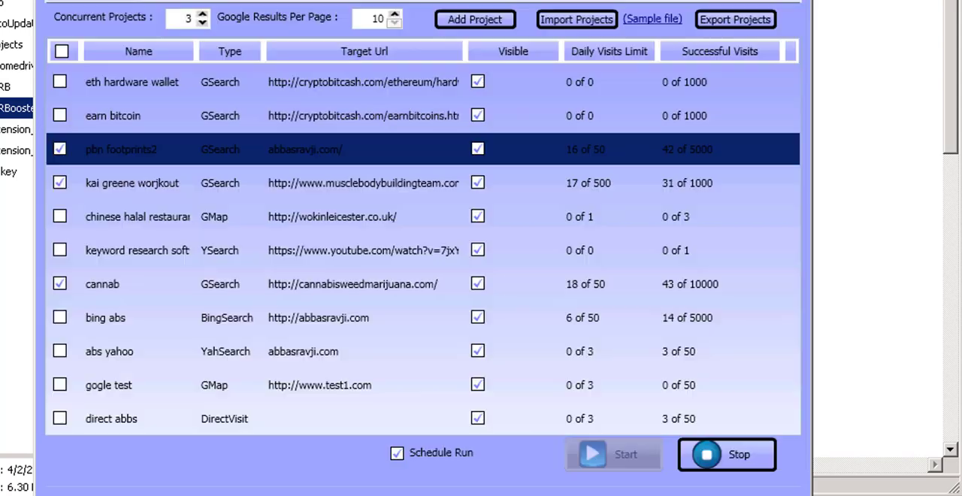
pyautogui.click(319, 242)
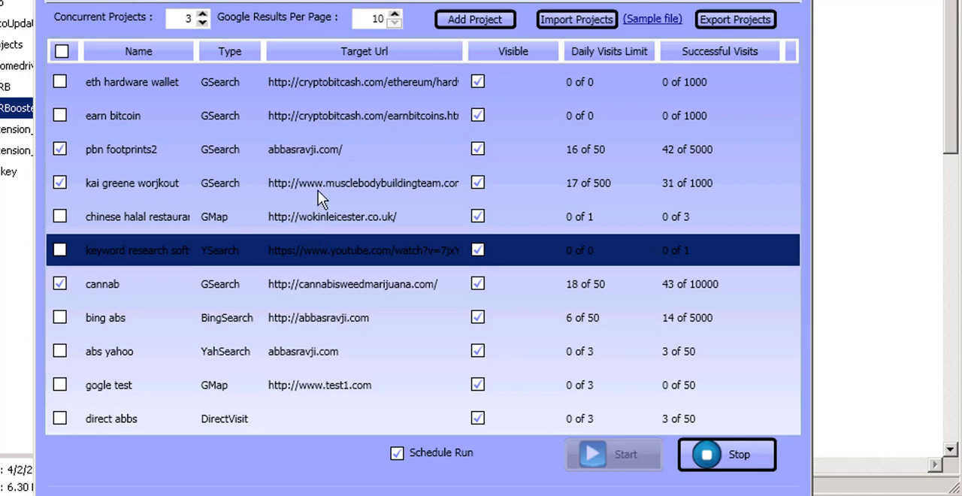
# Open the pbn footprints2 project's settings to review them, then close the window.
pyautogui.click(376, 93)
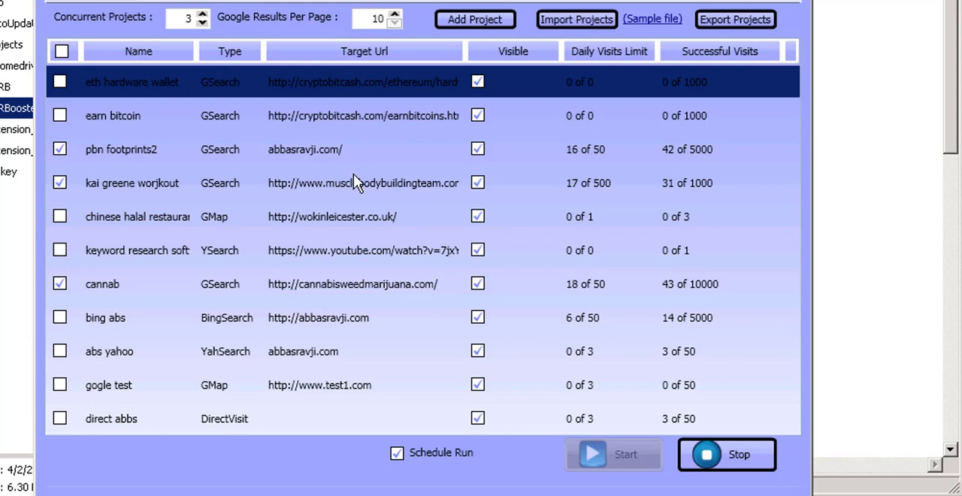
pyautogui.doubleClick(351, 149)
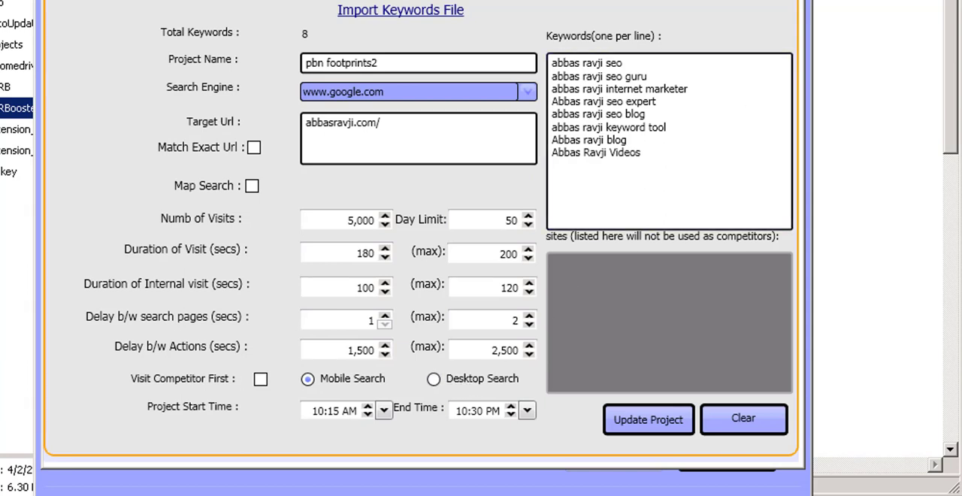
pyautogui.click(793, 1)
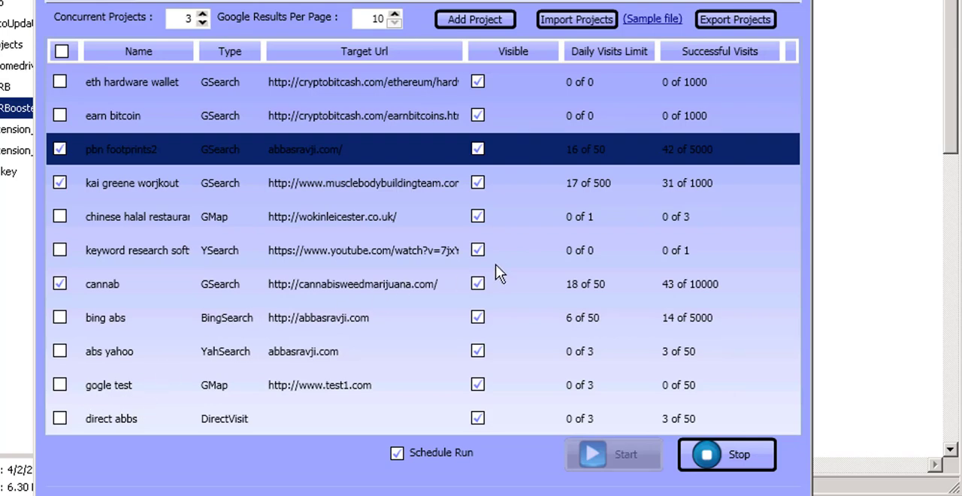
# Browse the chinese halal restaurant and cannab rows, and reopen the pbn footprints2 project's settings before closing them.
pyautogui.click(593, 226)
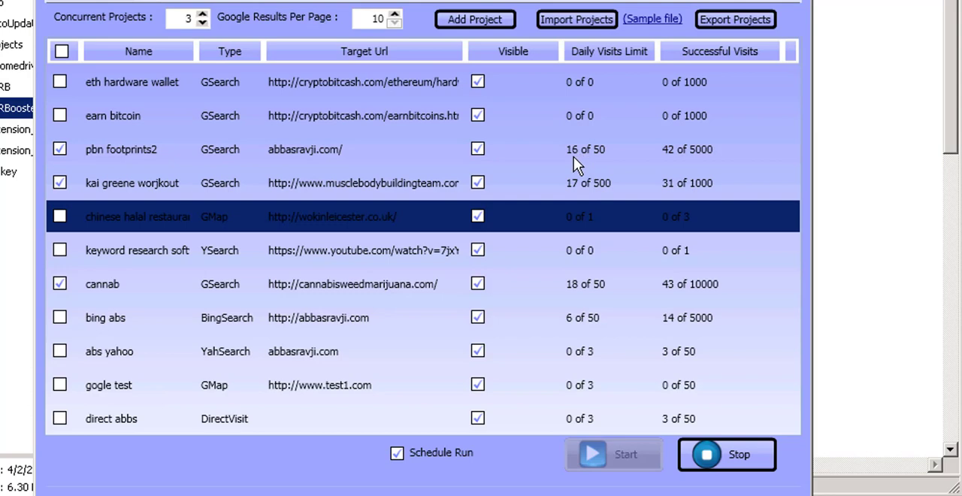
pyautogui.click(586, 284)
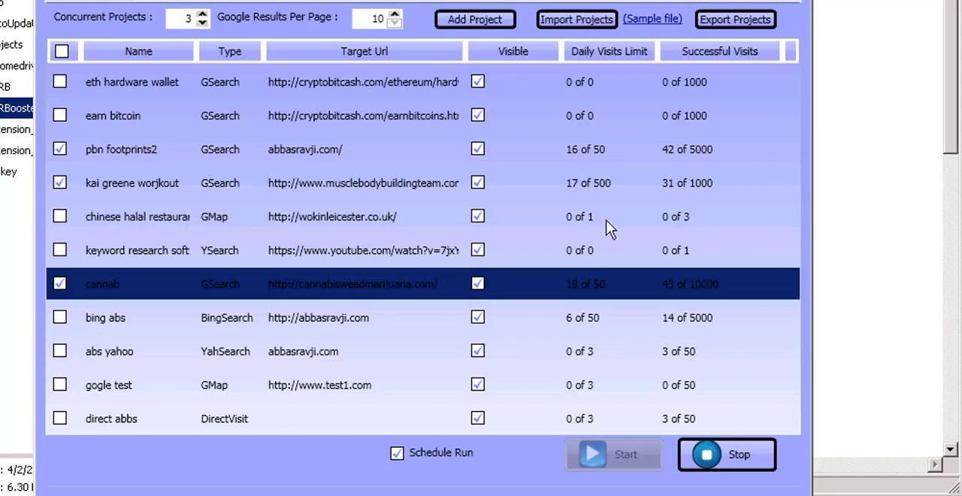
pyautogui.doubleClick(563, 159)
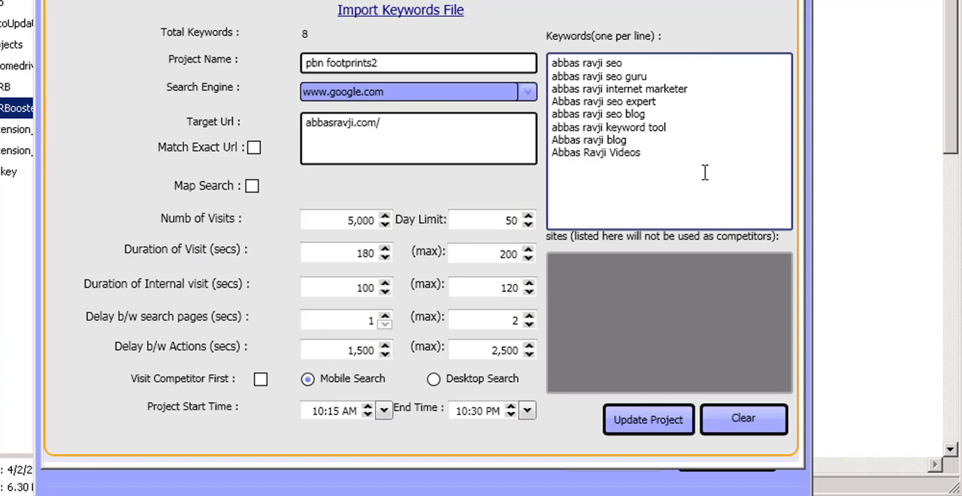
pyautogui.click(787, 2)
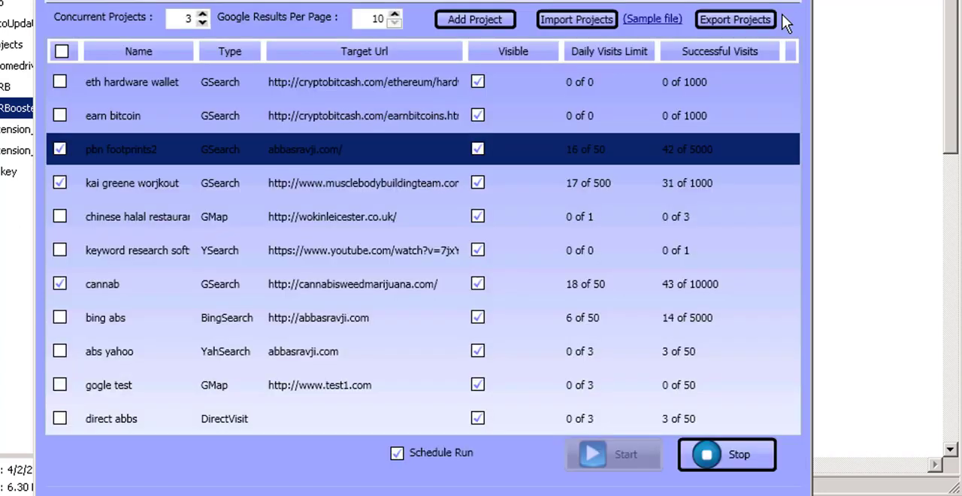
# Select the kai greene worjkout project, disconnect from the remote desktop session, and close the blank create-project form.
pyautogui.click(581, 193)
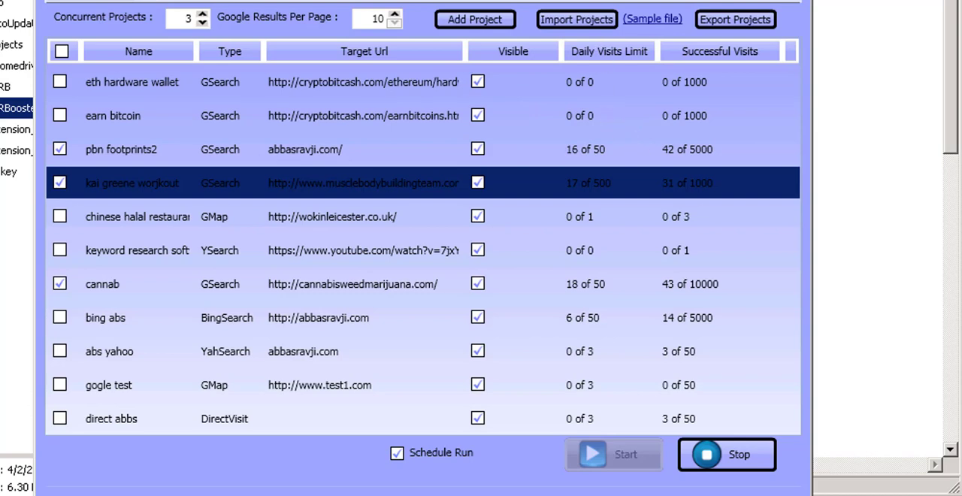
pyautogui.click(587, 1)
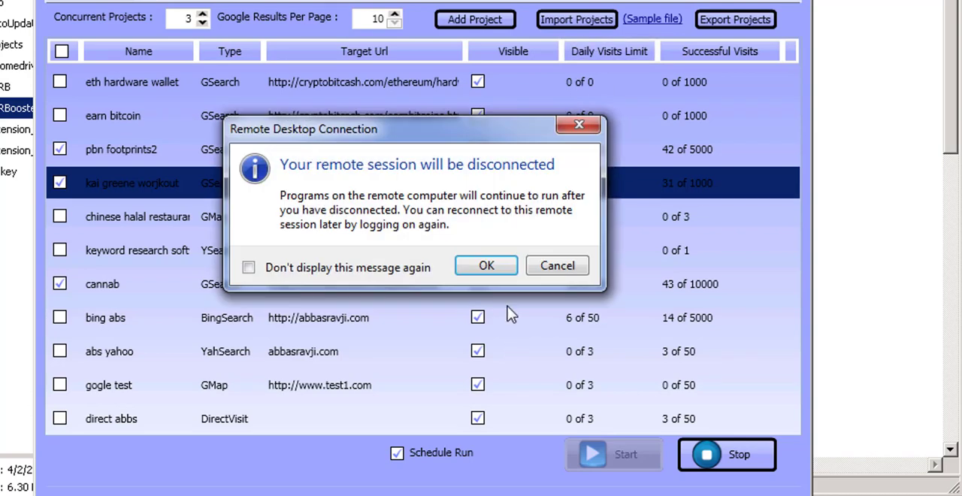
pyautogui.click(506, 265)
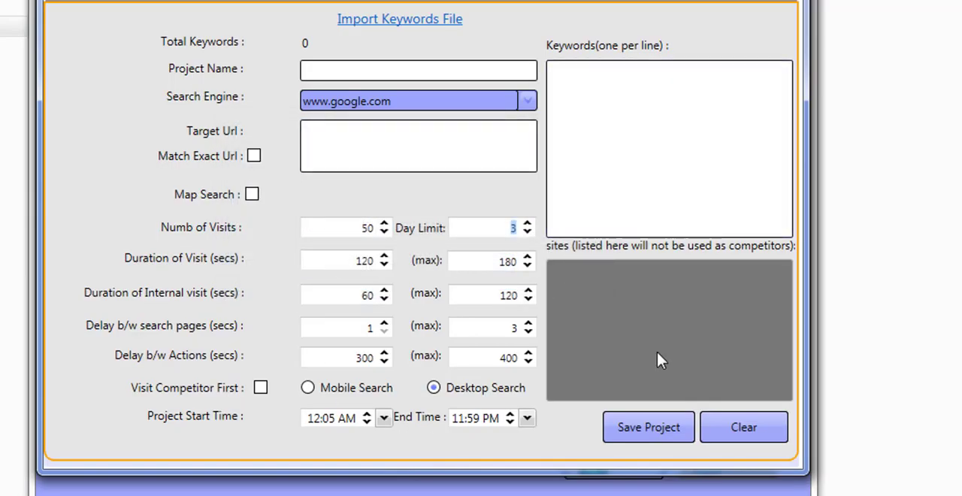
pyautogui.click(356, 419)
pyautogui.hotkey('alt', 'F4')
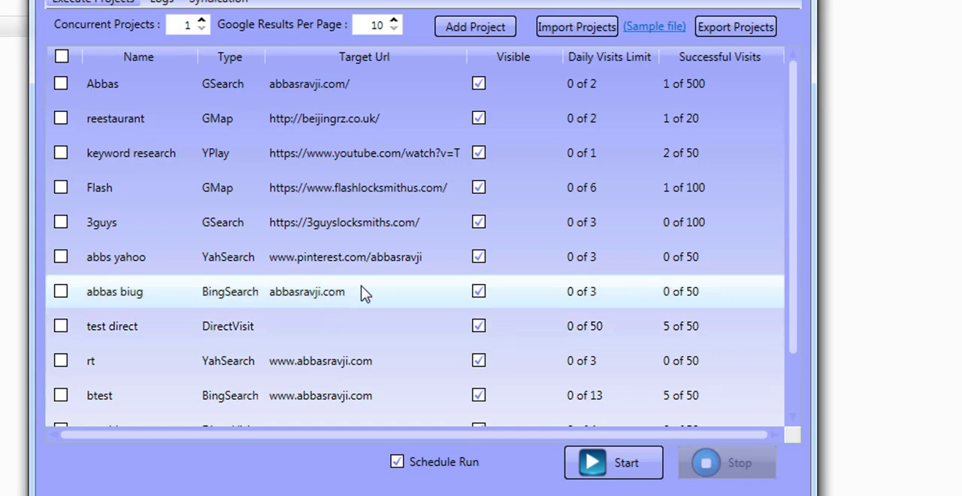
# Hide the abbs yahoo and abbas biug projects by unchecking their visibility.
pyautogui.click(481, 258)
pyautogui.click(478, 293)
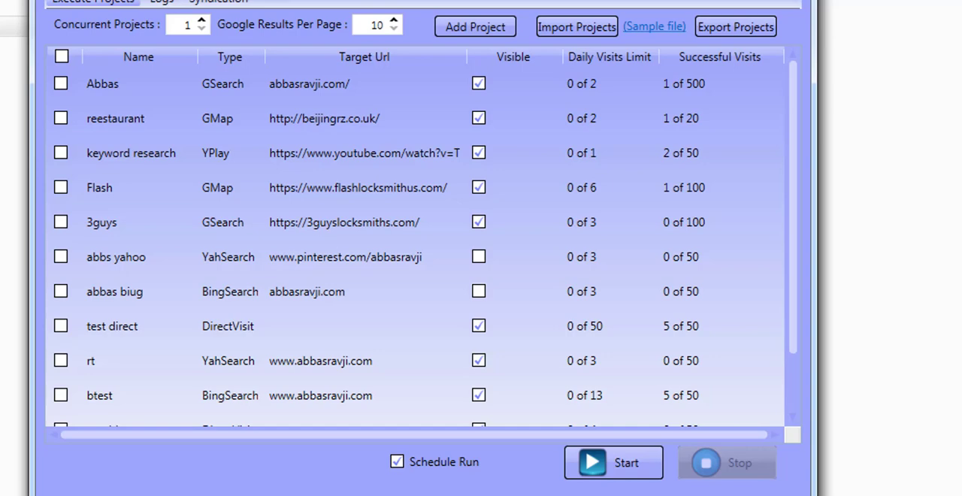
# Minimize the CTRBooster window to the system tray and restore it from the tray icon.
pyautogui.click(789, 0)
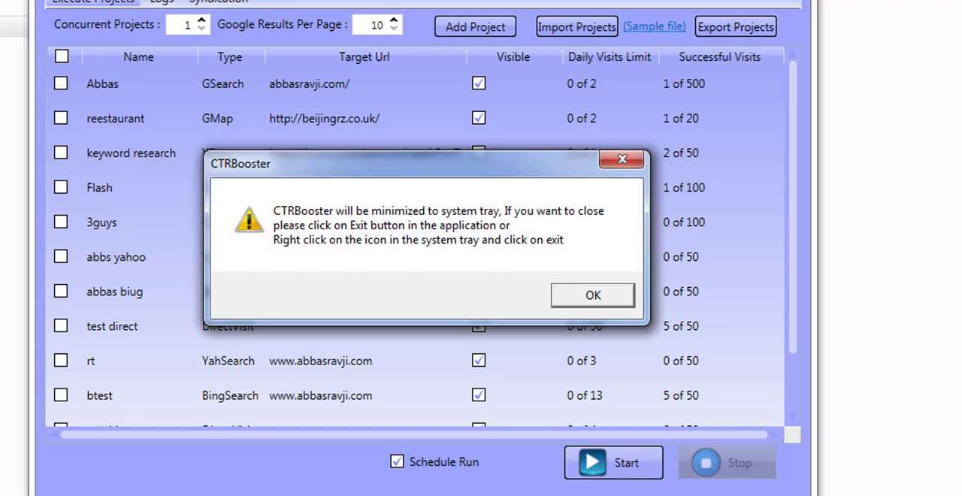
pyautogui.click(593, 296)
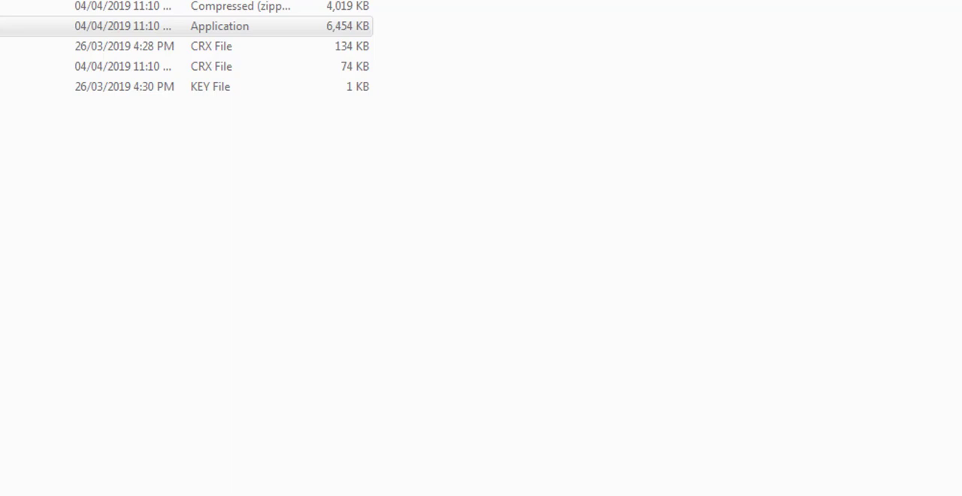
pyautogui.click(894, 495)
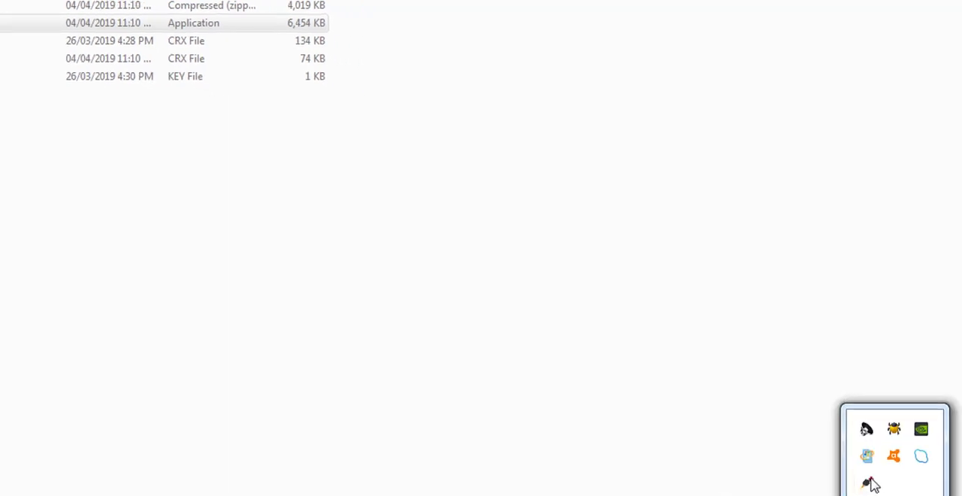
pyautogui.rightClick(870, 485)
pyautogui.click(827, 447)
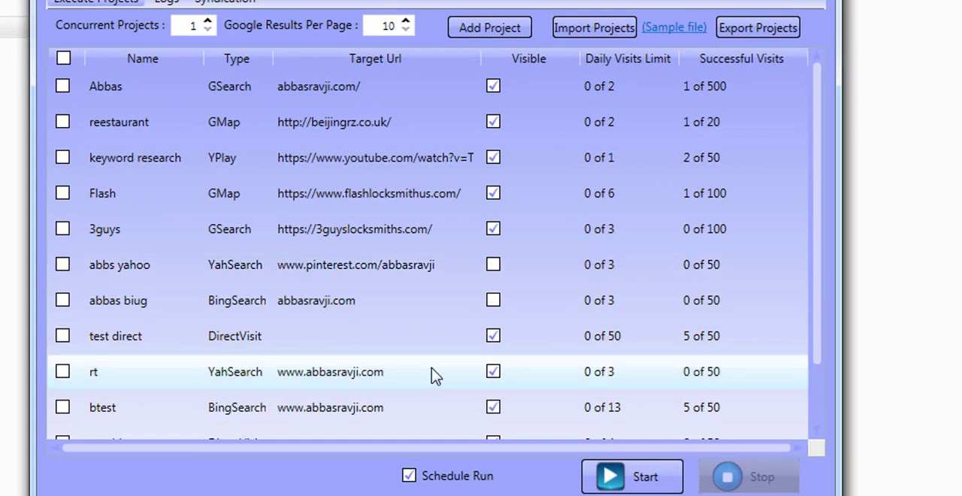
# Make the abbas biug and abbs yahoo projects visible again.
pyautogui.click(492, 304)
pyautogui.click(494, 268)
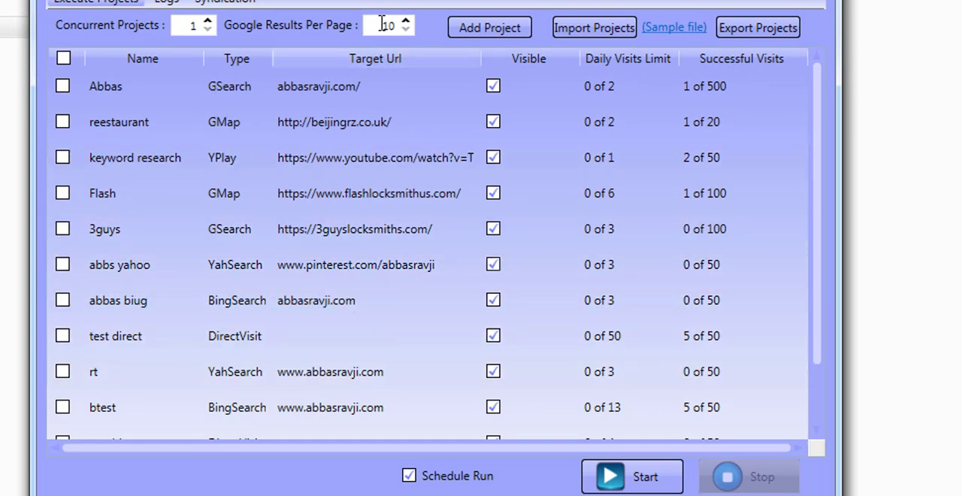
# Open the Add Project dialog and browse its YouTube, Google, Yahoo, Bing and Website Direct Visit ranker forms.
pyautogui.click(488, 26)
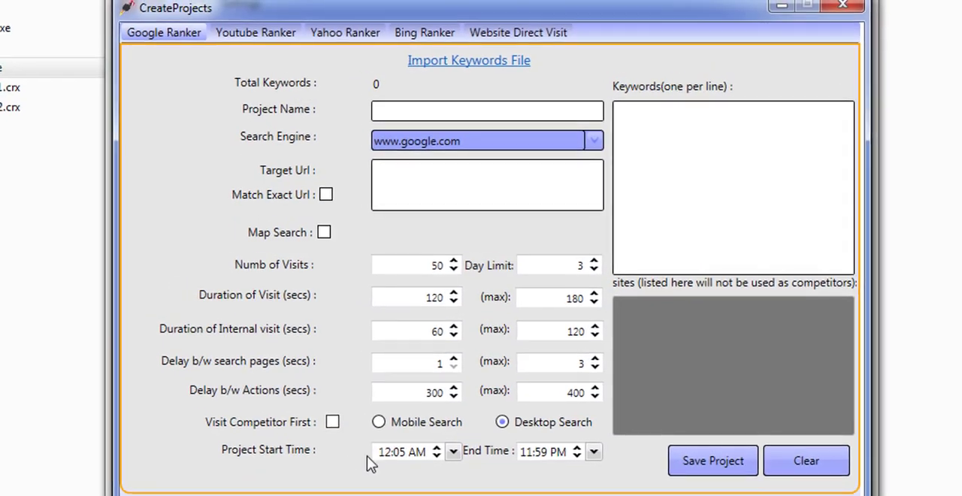
pyautogui.click(288, 36)
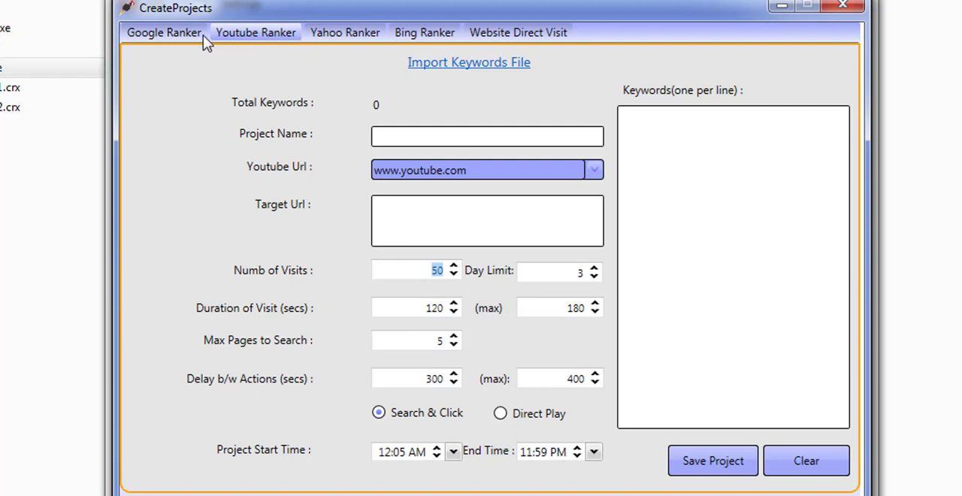
pyautogui.click(180, 36)
pyautogui.click(353, 33)
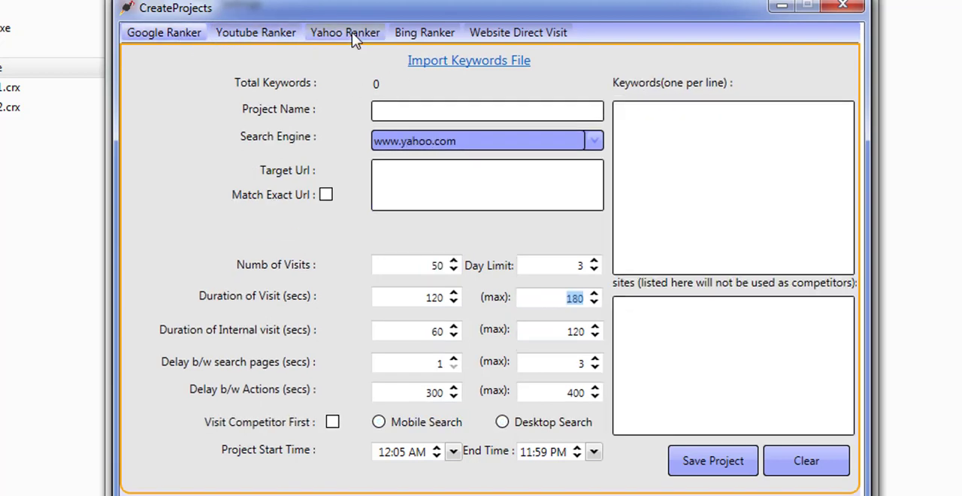
pyautogui.click(414, 33)
pyautogui.click(493, 34)
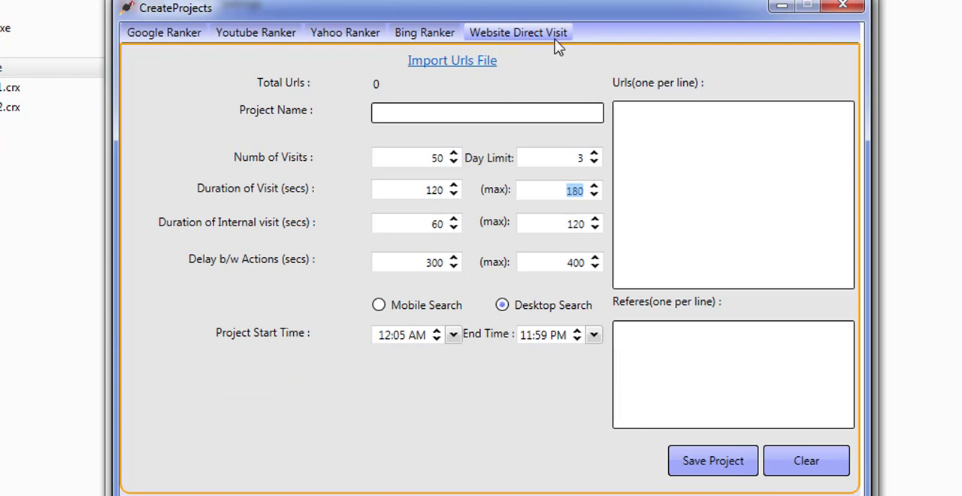
pyautogui.click(357, 42)
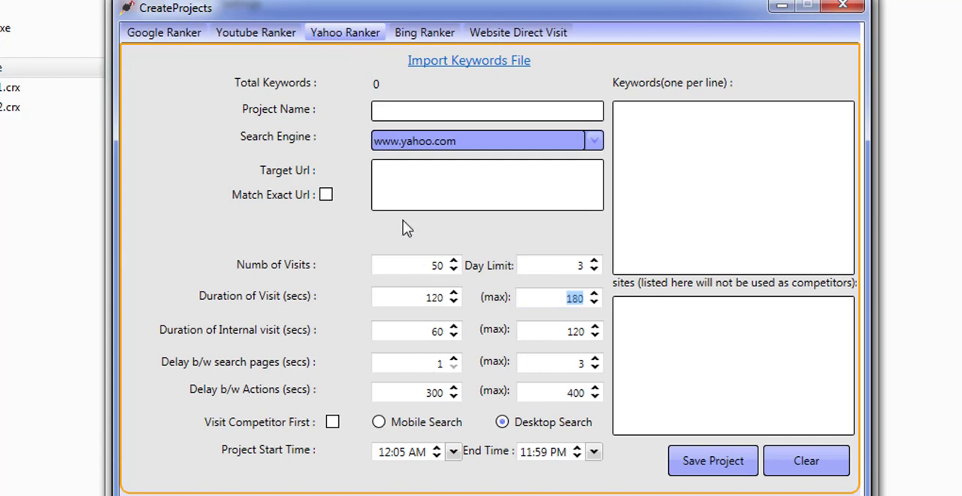
# Inspect the Yahoo Ranker fields, then switch to Google Ranker and toggle Map Search on and off.
pyautogui.click(408, 185)
pyautogui.click(629, 175)
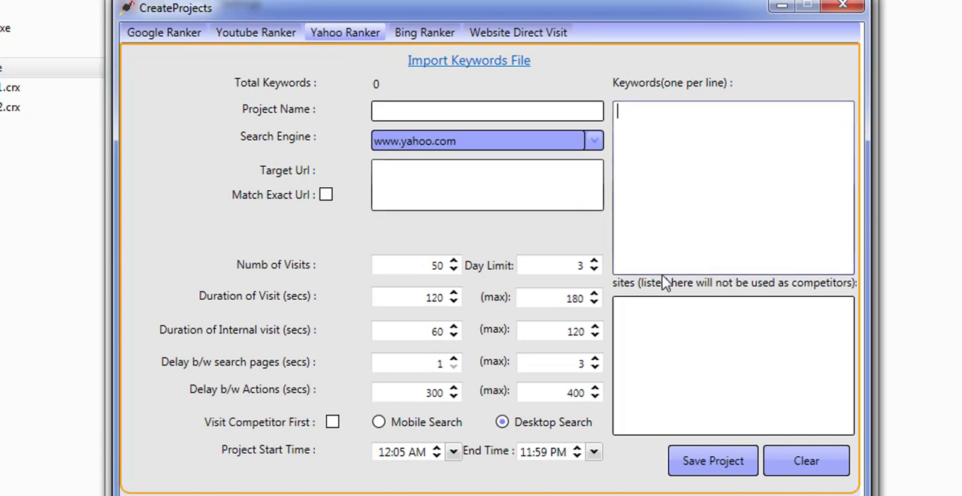
pyautogui.click(534, 105)
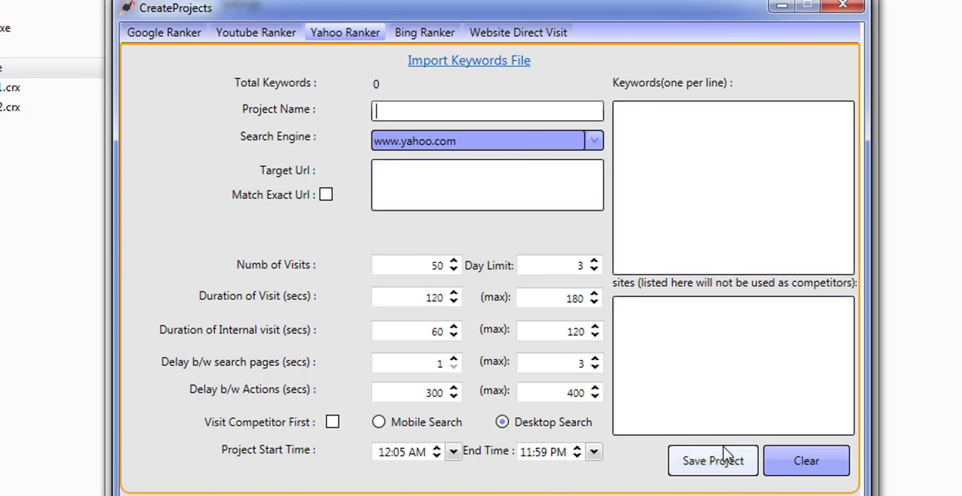
pyautogui.click(147, 38)
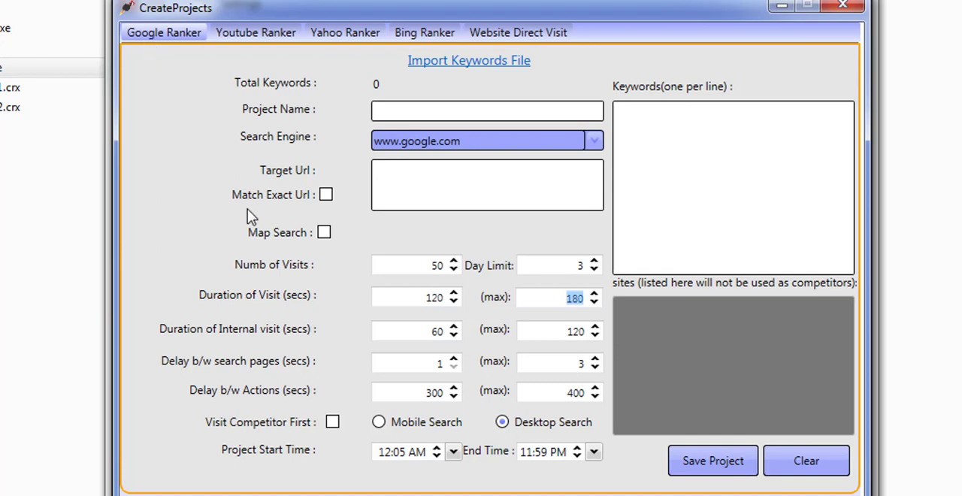
pyautogui.click(324, 233)
pyautogui.click(324, 233)
# View the Yahoo Ranker and Bing Ranker forms and close the create-project dialog.
pyautogui.click(334, 34)
pyautogui.click(441, 46)
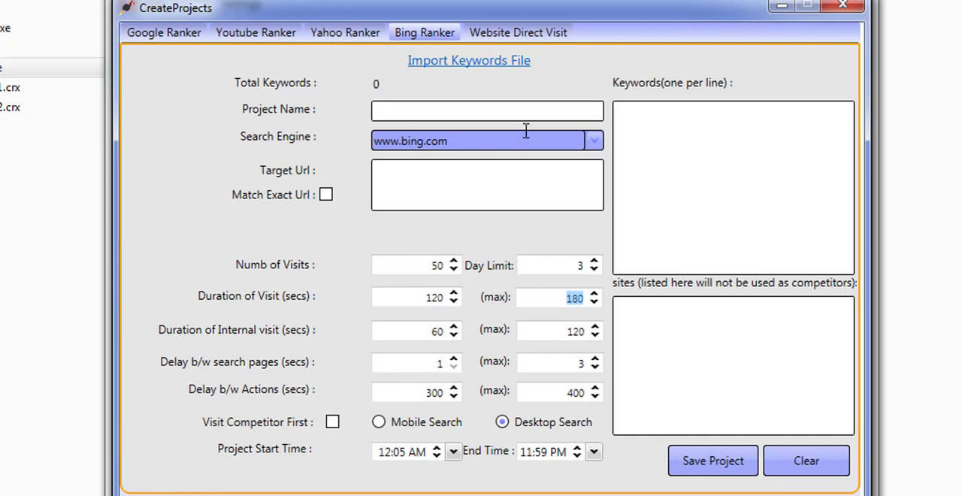
pyautogui.click(842, 6)
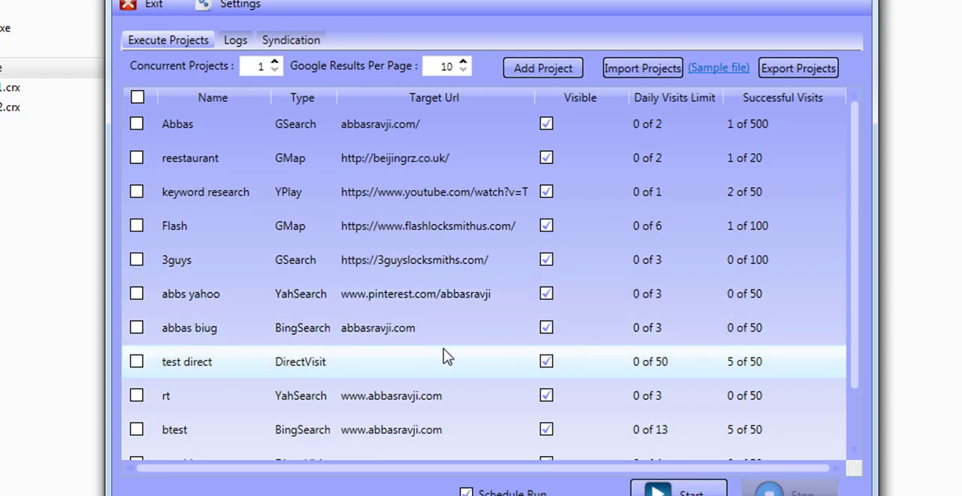
# Open the test direct project to review its URL and referrer settings, then check the logs view.
pyautogui.doubleClick(426, 372)
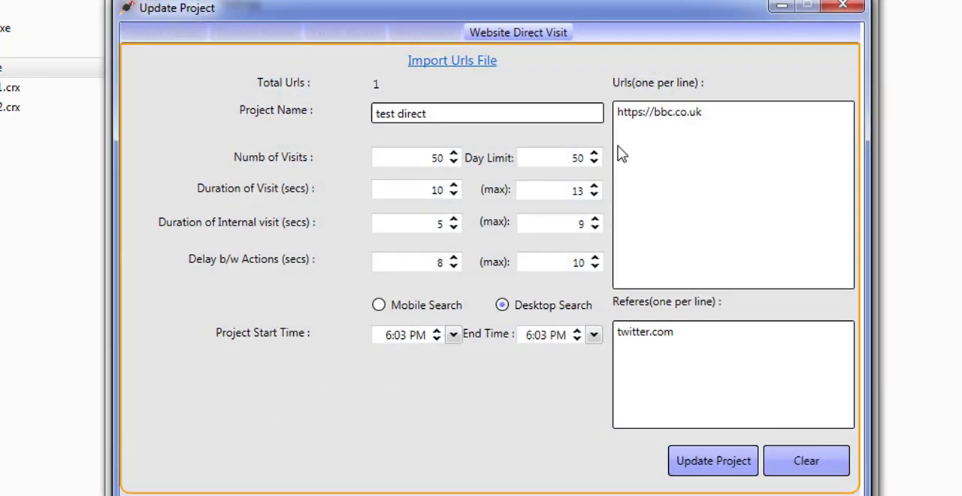
pyautogui.click(709, 113)
pyautogui.moveTo(699, 122); pyautogui.dragTo(608, 128)
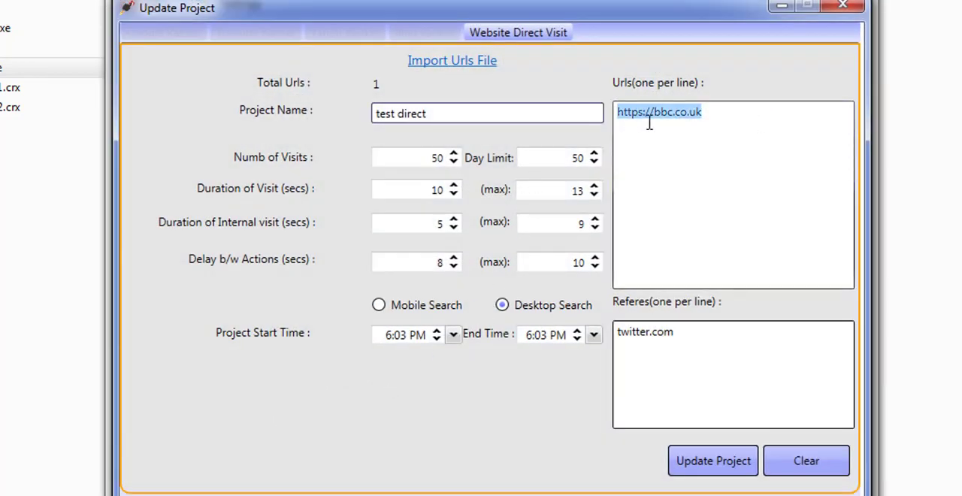
pyautogui.click(843, 6)
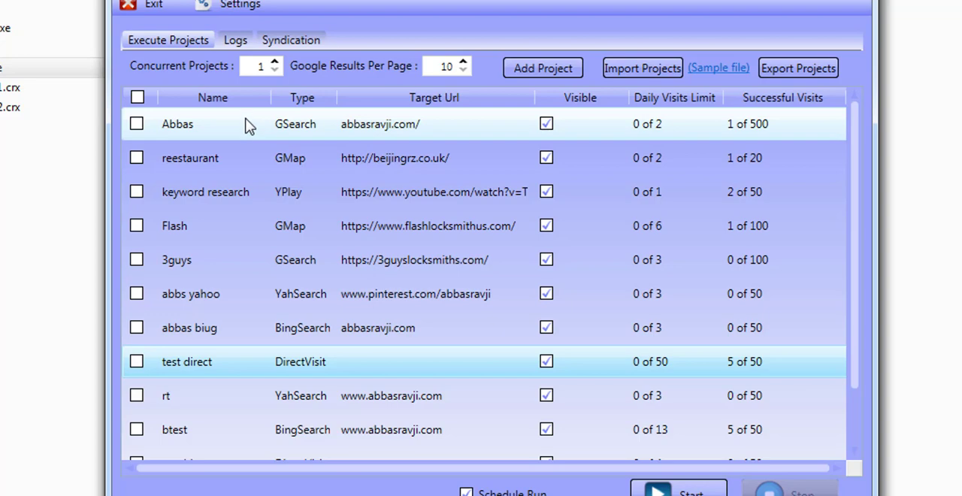
pyautogui.click(239, 40)
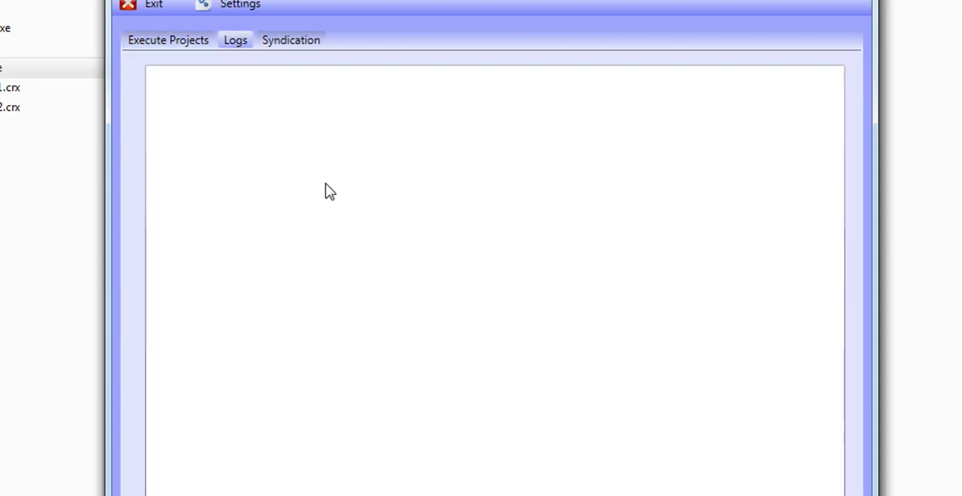
pyautogui.click(177, 45)
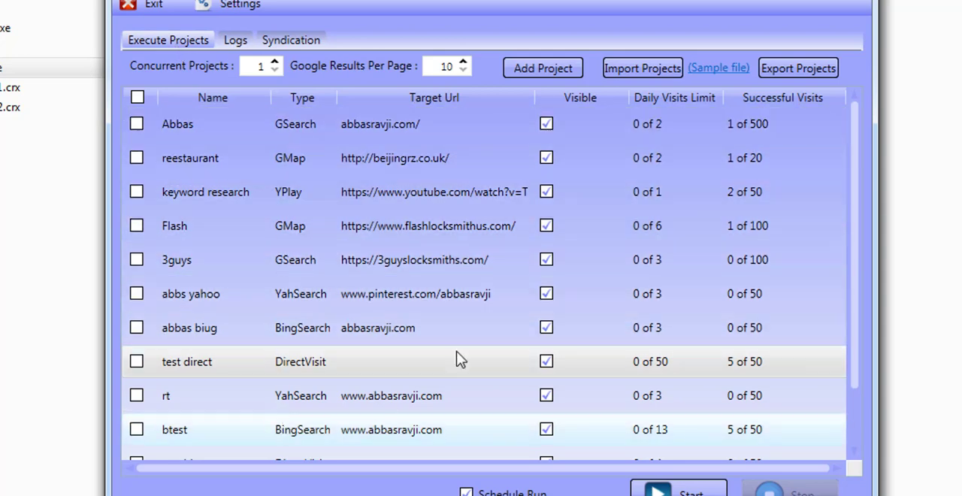
# Open the Add Project dialog again and step through the Yahoo, Bing and Website Direct Visit forms.
pyautogui.click(537, 68)
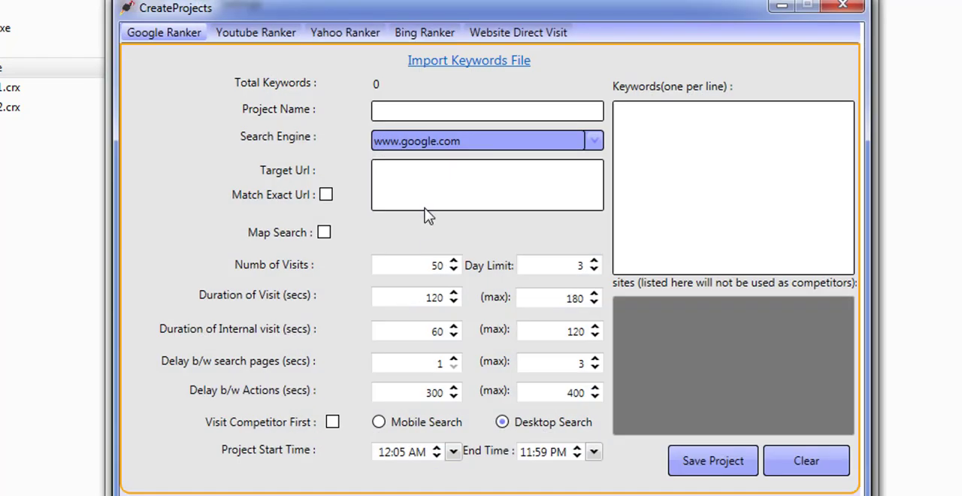
pyautogui.click(323, 33)
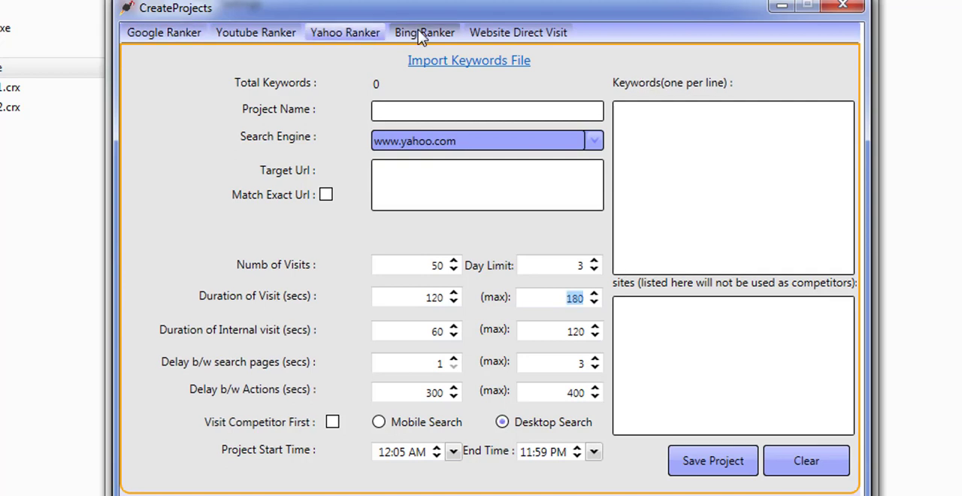
pyautogui.click(421, 35)
pyautogui.click(526, 36)
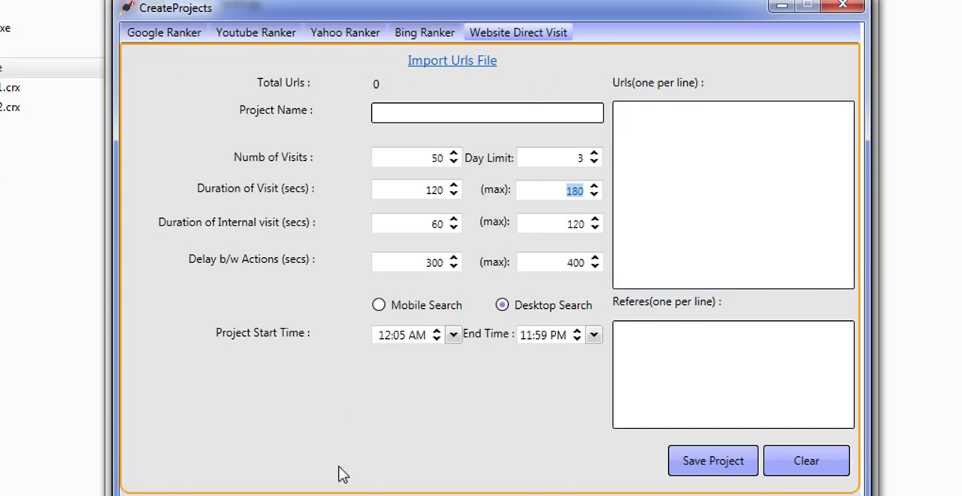
# Open the Youtube Ranker form and switch its mode to Direct Play, placing the cursor in Target Url.
pyautogui.click(737, 193)
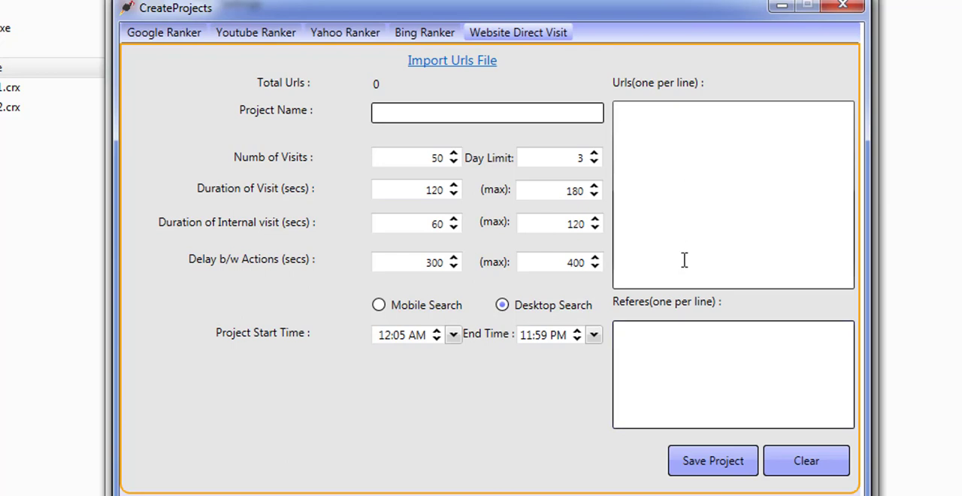
pyautogui.click(265, 36)
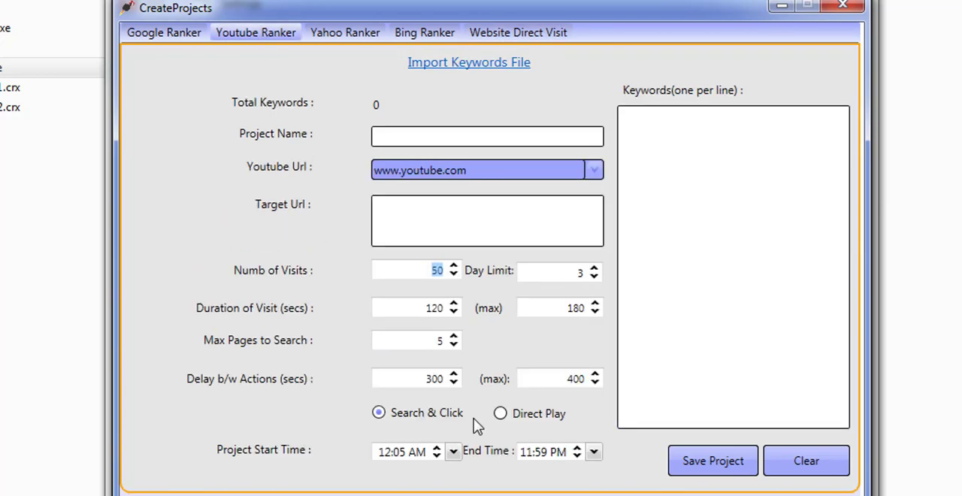
pyautogui.click(502, 414)
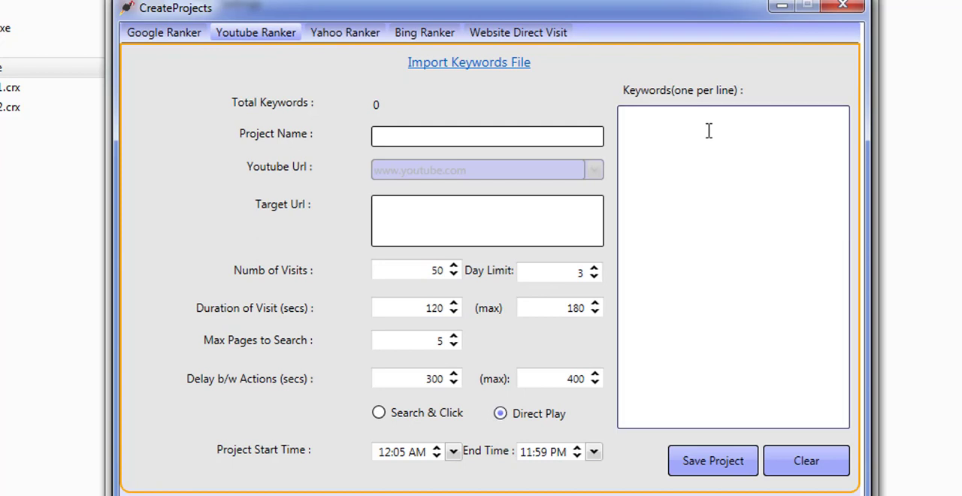
pyautogui.click(531, 208)
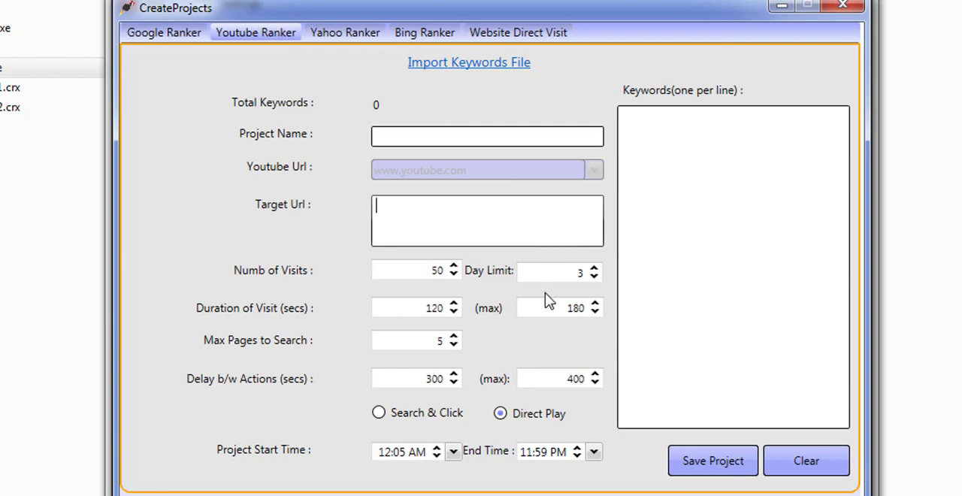
# Return to the Website Direct Visit form and place the cursor in the Urls and Referes lists.
pyautogui.click(484, 38)
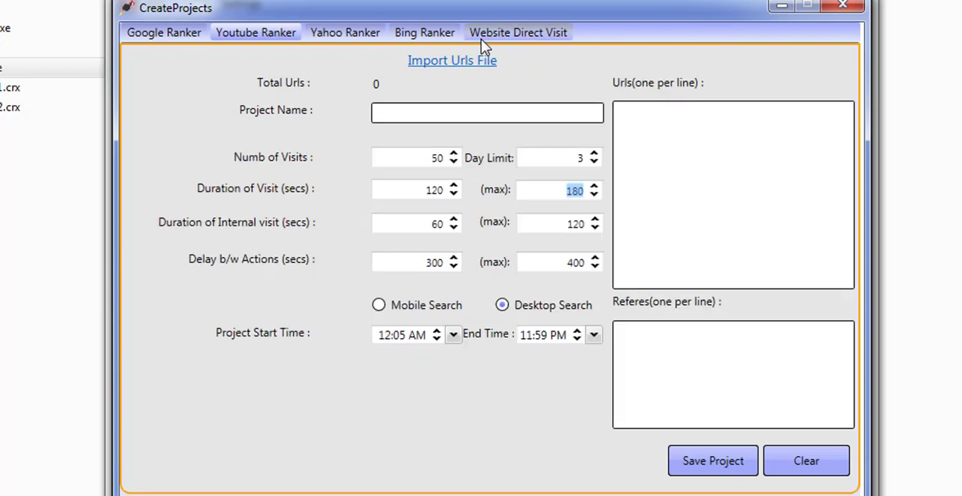
pyautogui.click(755, 176)
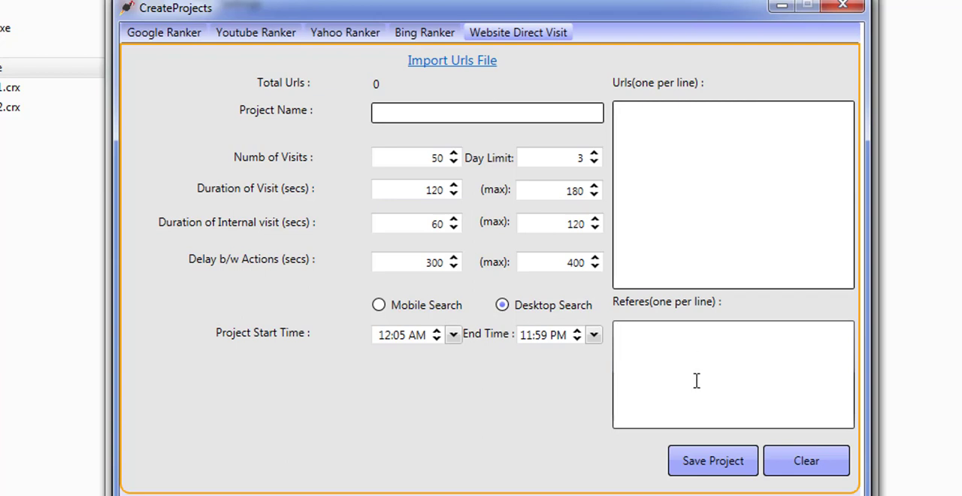
pyautogui.click(636, 397)
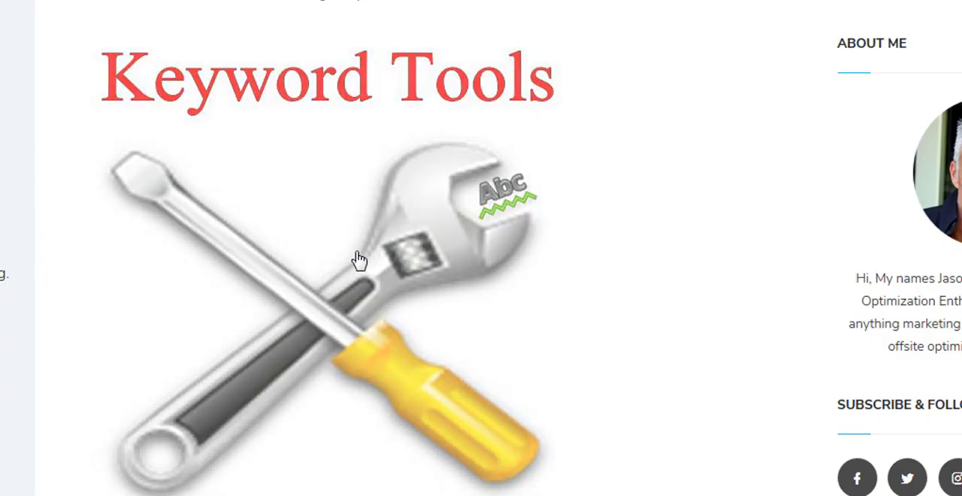
# Copy the blog page's web address and paste it into the Website Direct Visit Referes list.
pyautogui.rightClick(263, 0)
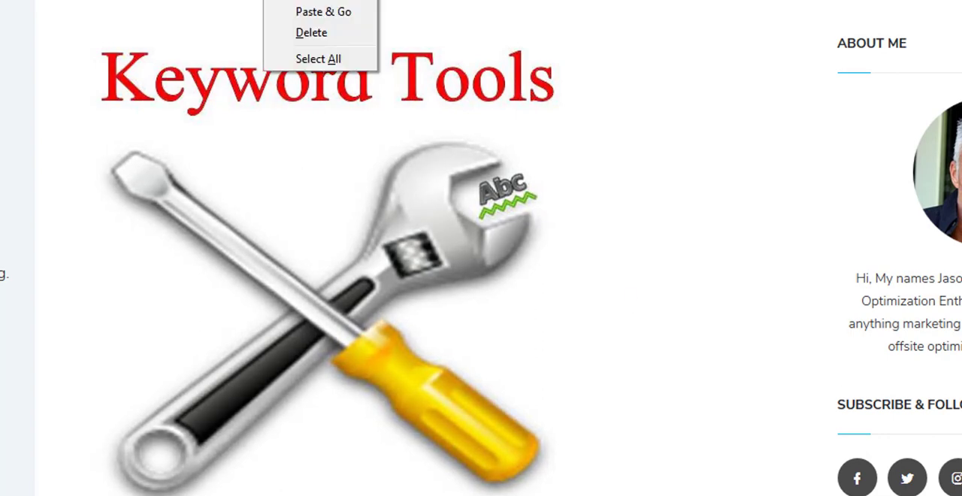
pyautogui.click(306, 0)
pyautogui.click(823, 494)
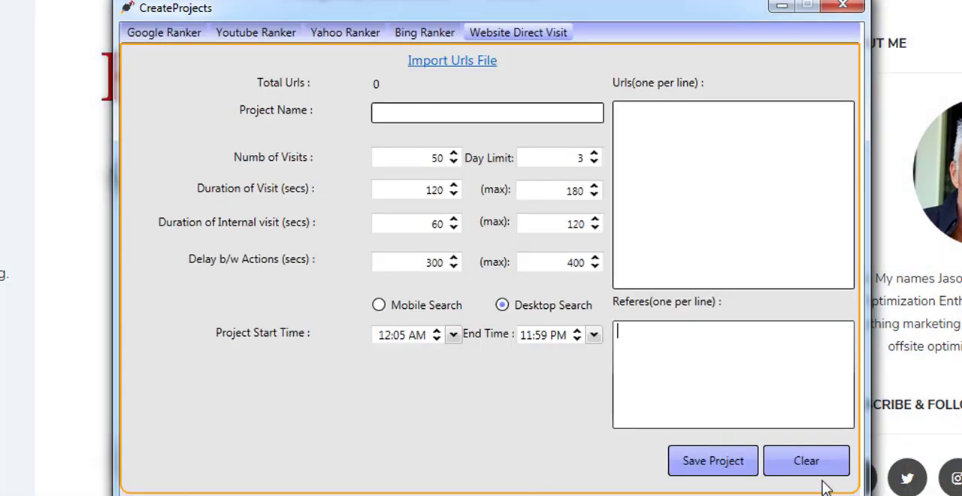
pyautogui.rightClick(782, 350)
pyautogui.click(808, 409)
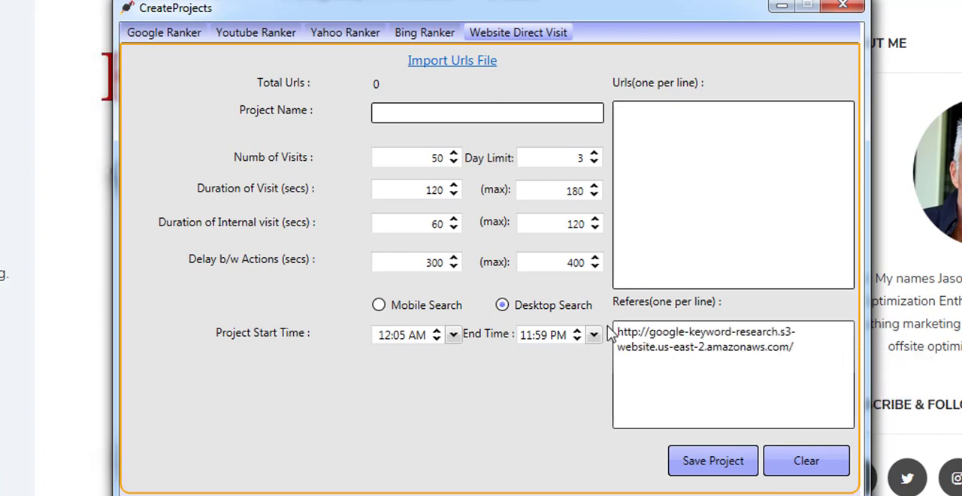
# Select the pasted referrer address and delete it from the Referes list.
pyautogui.click(629, 118)
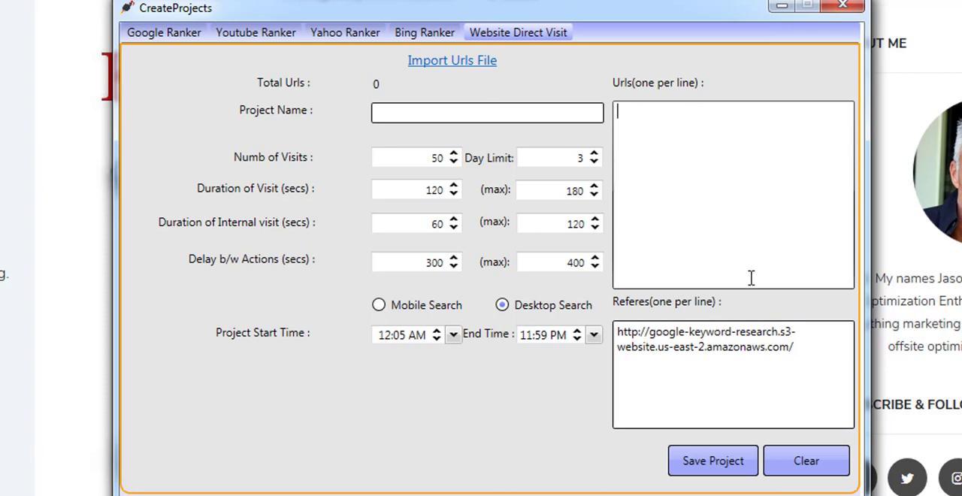
pyautogui.moveTo(812, 354); pyautogui.dragTo(617, 331)
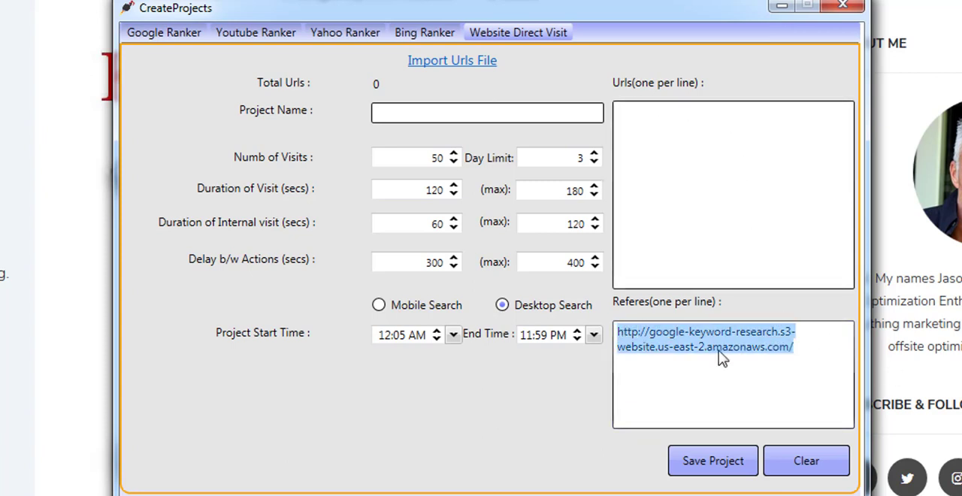
pyautogui.press('Delete')
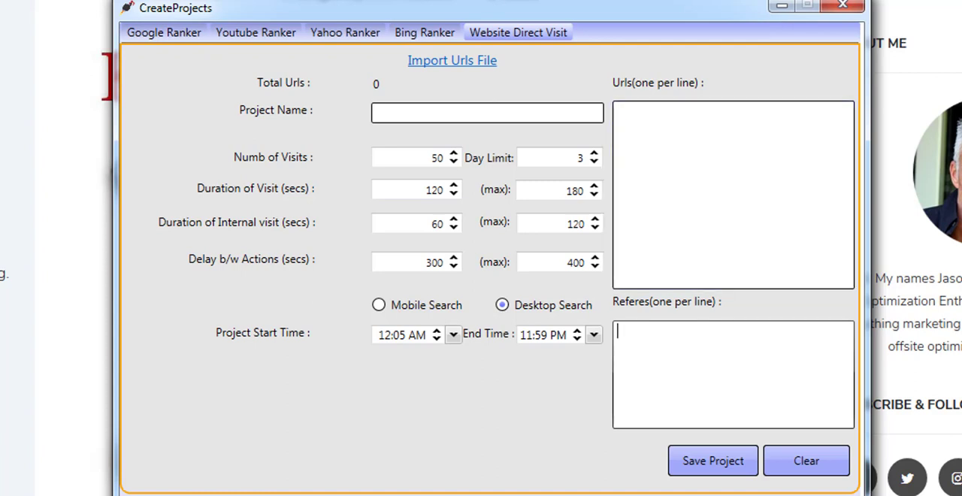
# Step through the Google Ranker, Bing Ranker, Yahoo Ranker and Website Direct Visit forms to compare their fields.
pyautogui.click(666, 119)
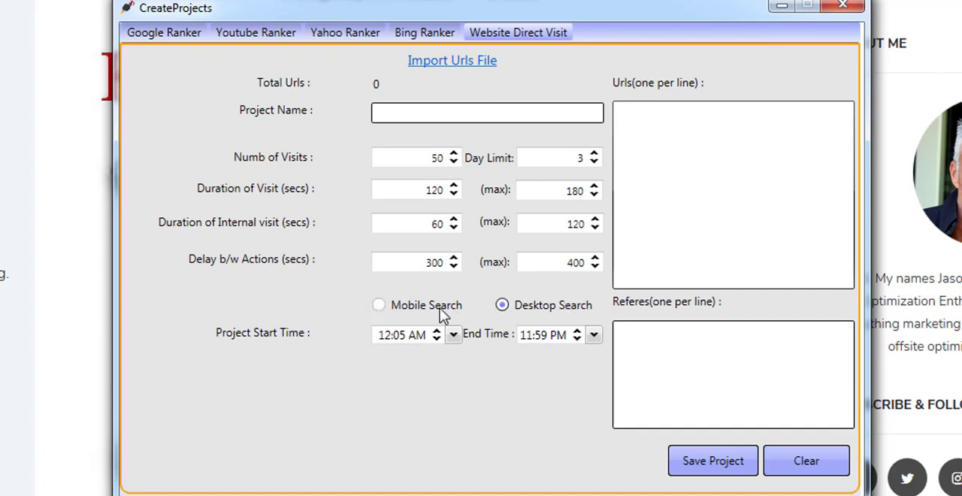
pyautogui.click(194, 36)
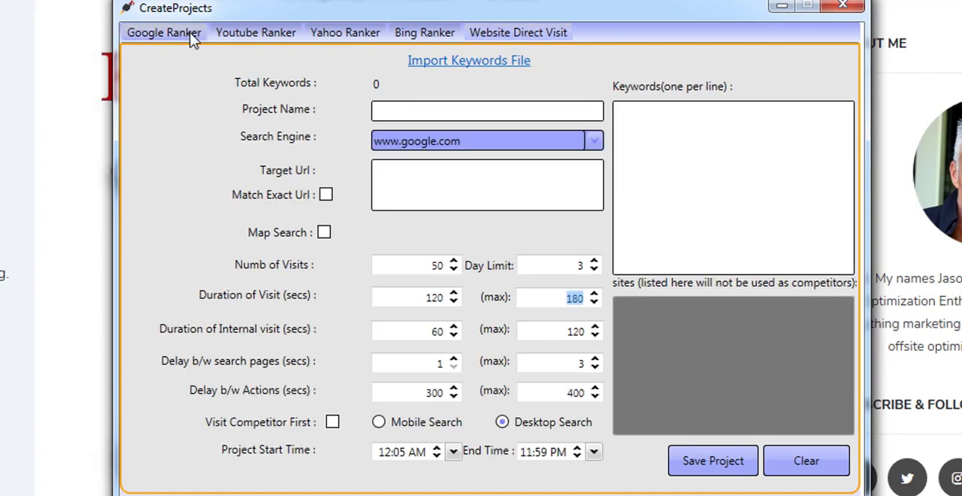
pyautogui.click(419, 36)
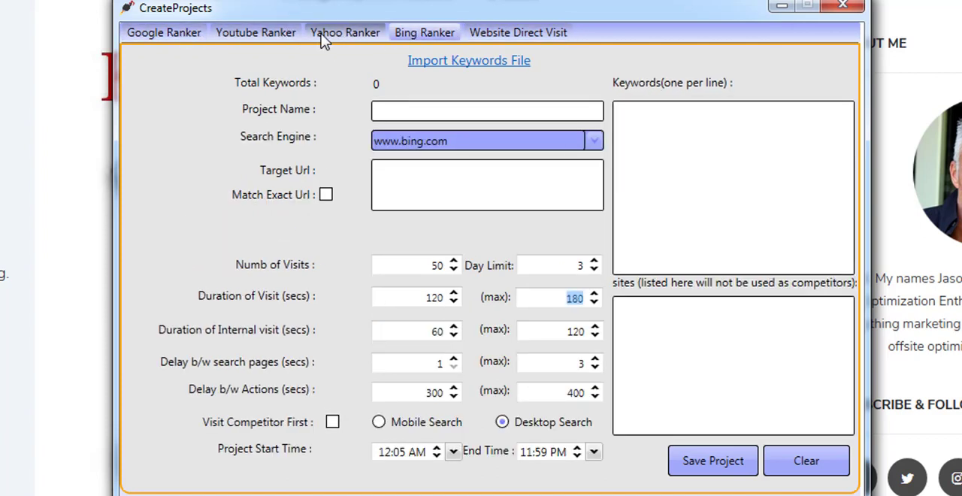
pyautogui.click(325, 33)
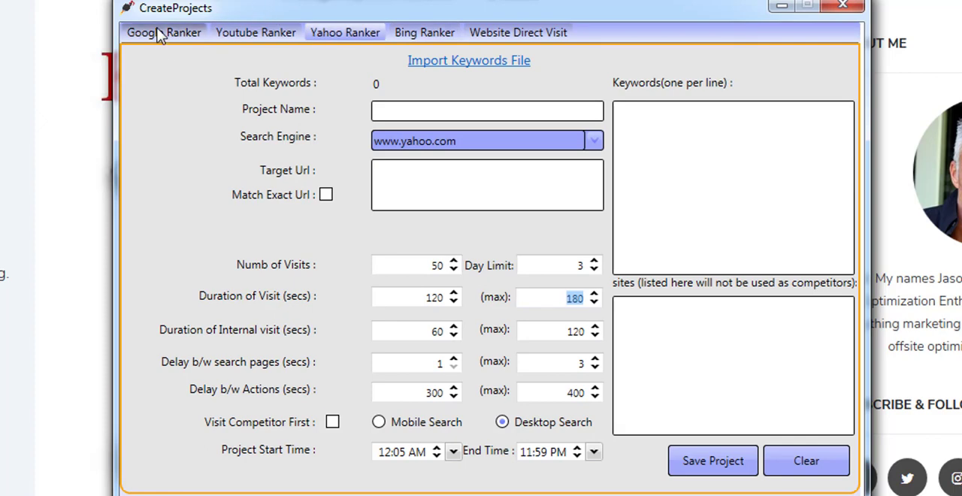
pyautogui.click(551, 38)
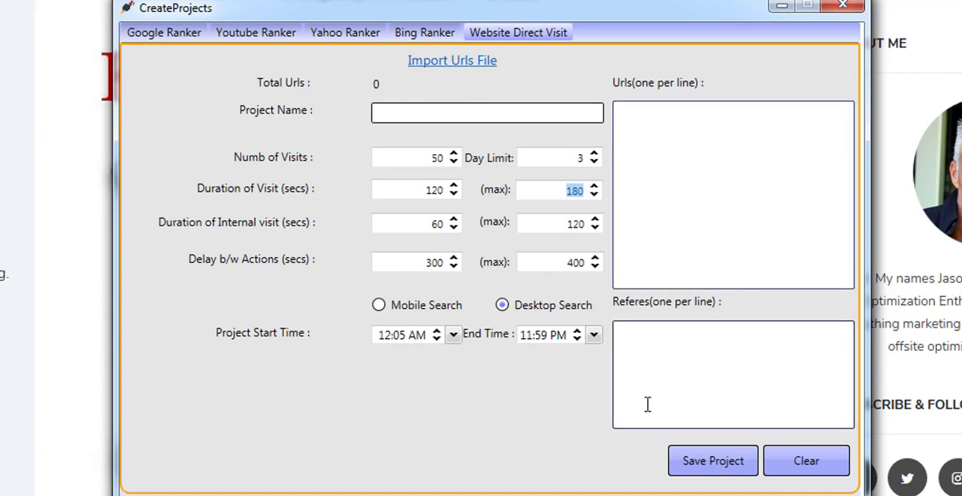
pyautogui.click(649, 348)
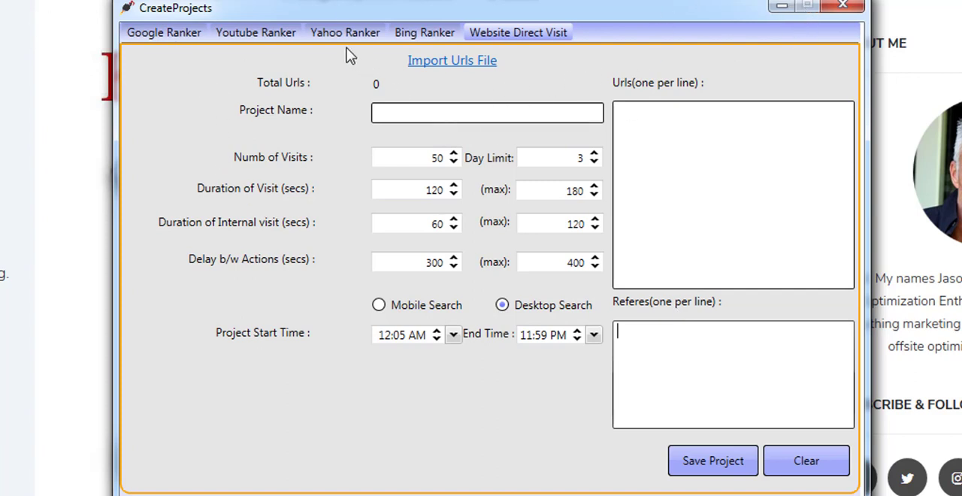
pyautogui.click(401, 37)
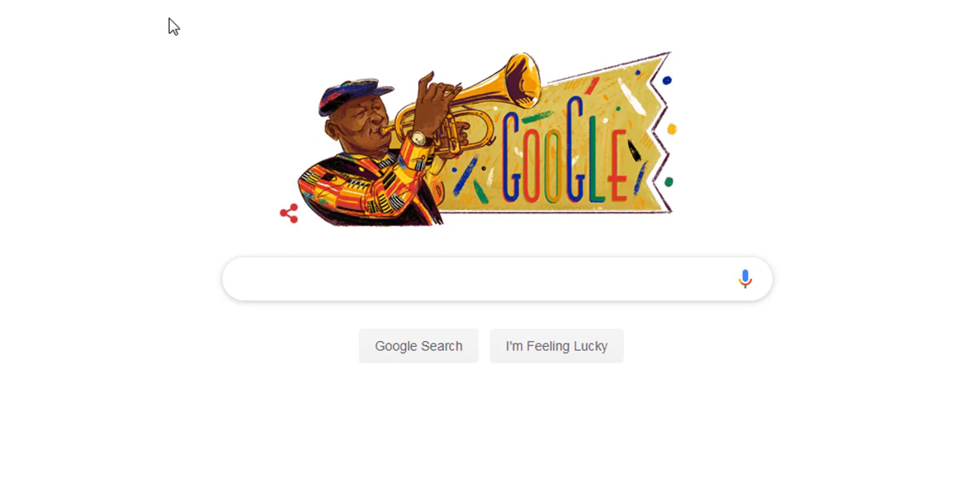
# Search Google for click through rate used by Bing.
pyautogui.write('click t')
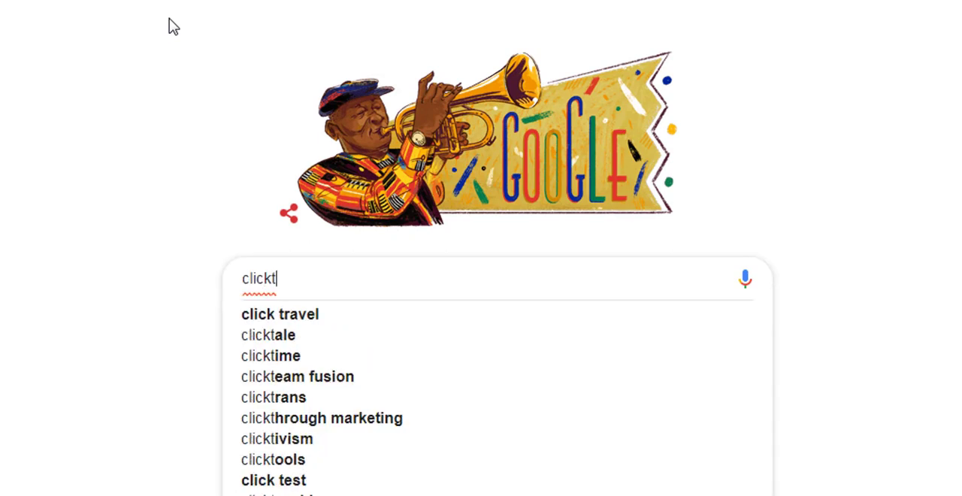
pyautogui.press('BackSpace')
pyautogui.write('through ')
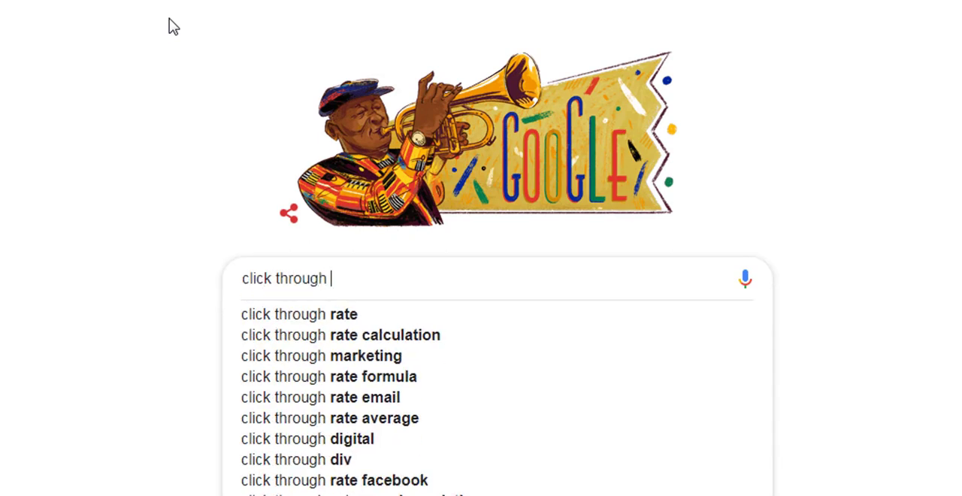
pyautogui.write('rate us')
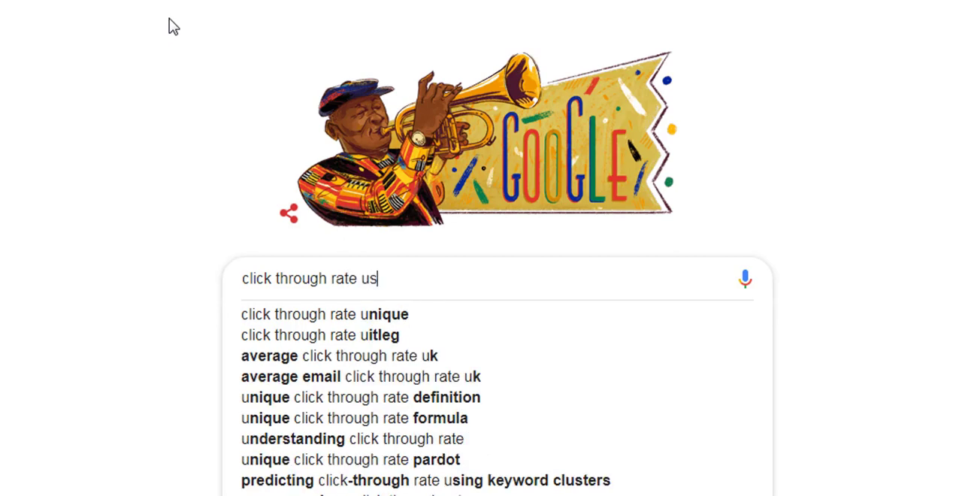
pyautogui.write('ed b')
pyautogui.press('BackSpace')
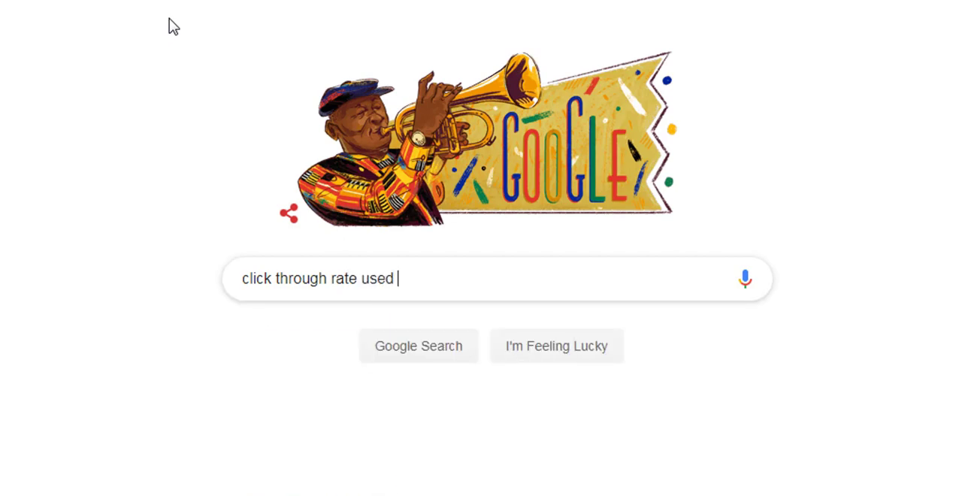
pyautogui.write('by bing')
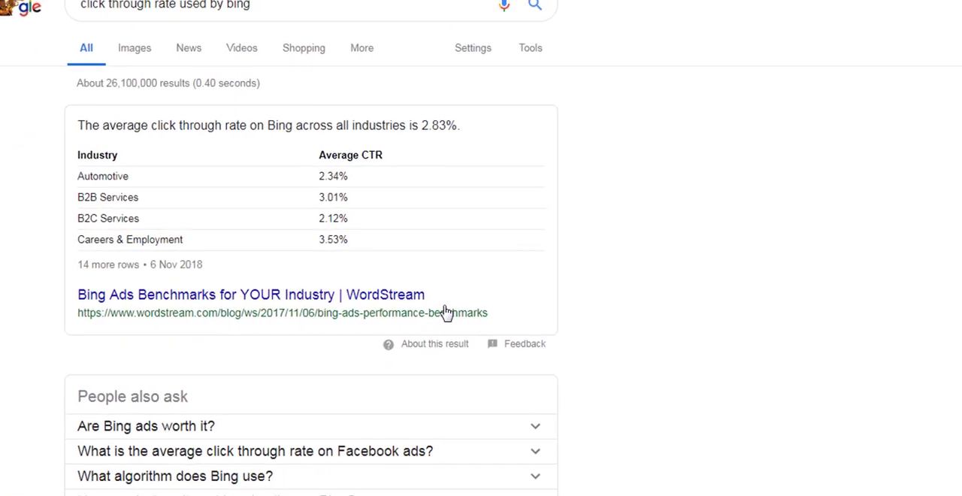
# Scroll the search results and open the Search Engine Land article about Bing using click through rate.
pyautogui.scroll(-2, 449, 312)
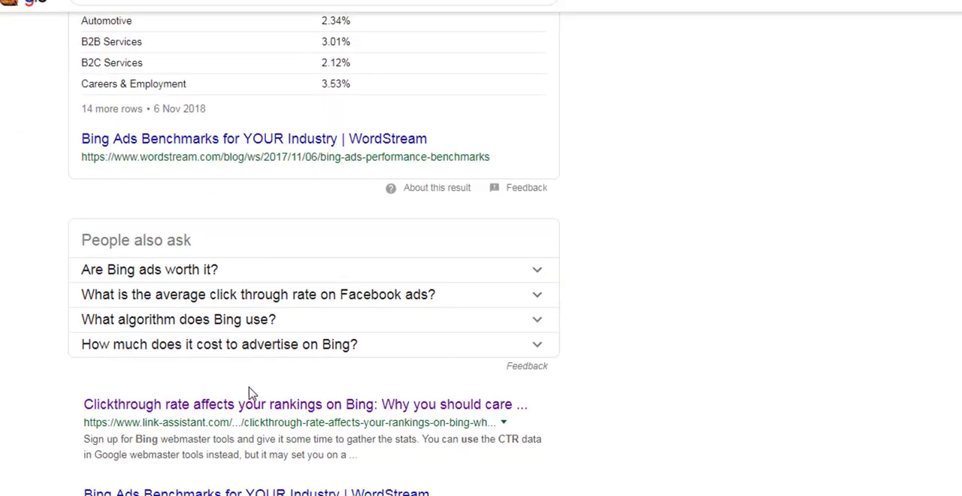
pyautogui.scroll(-2, 214, 429)
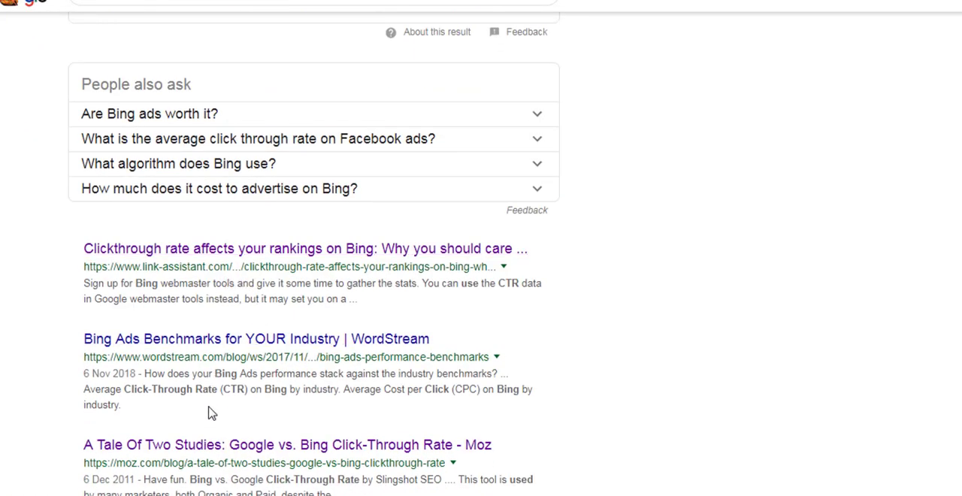
pyautogui.scroll(-5, 225, 466)
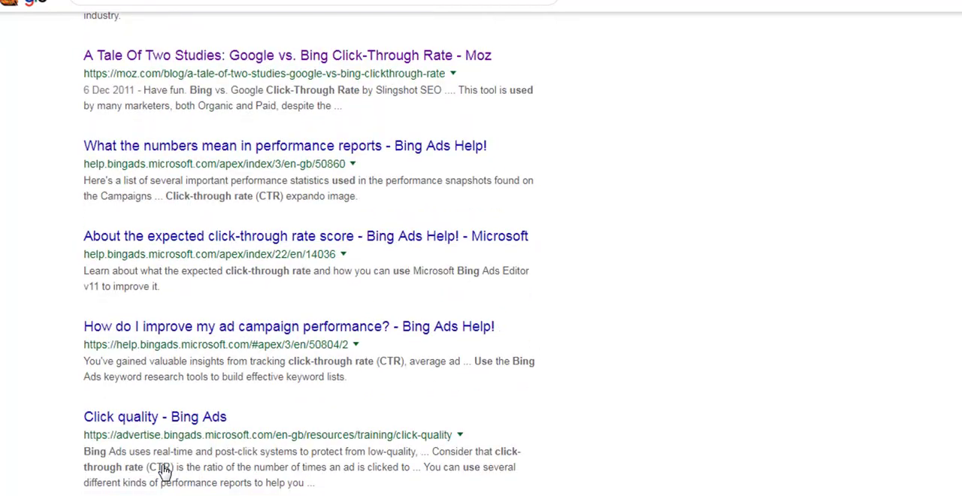
pyautogui.scroll(-2, 164, 471)
pyautogui.scroll(4, 247, 334)
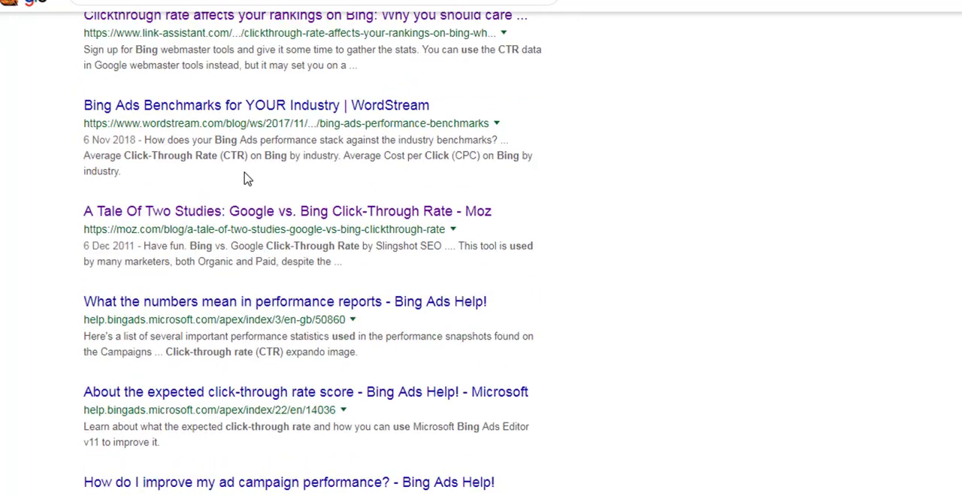
pyautogui.scroll(3, 243, 178)
pyautogui.scroll(-8, 253, 243)
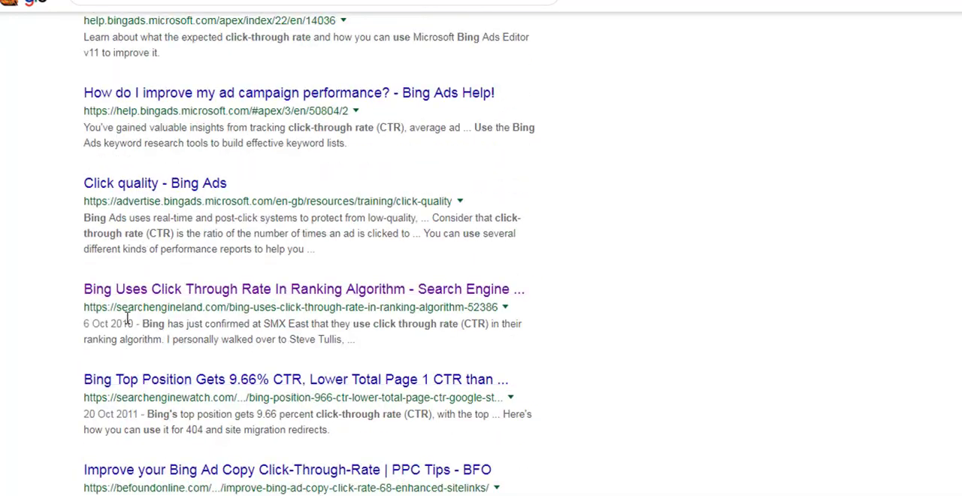
pyautogui.click(216, 303)
# Read the Bing click through rate article, then return to the create-project dialog.
pyautogui.scroll(-1, 202, 391)
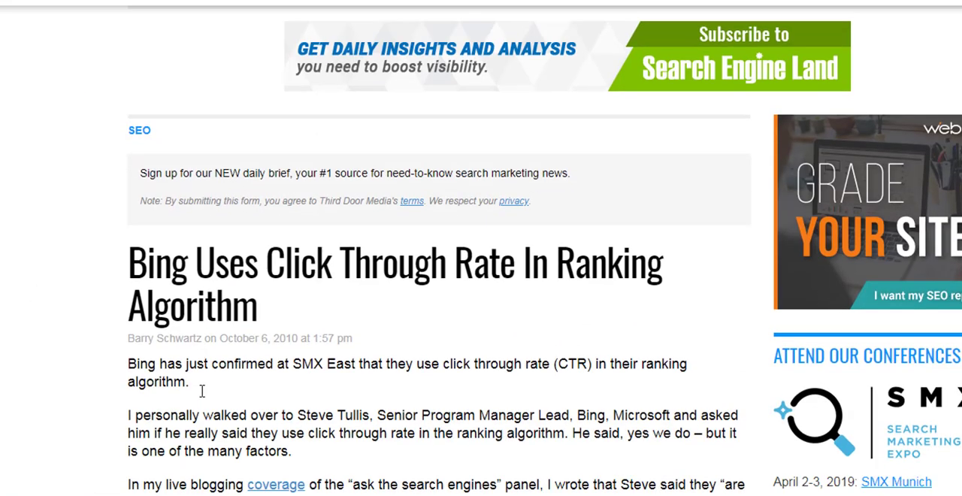
pyautogui.scroll(-1, 202, 391)
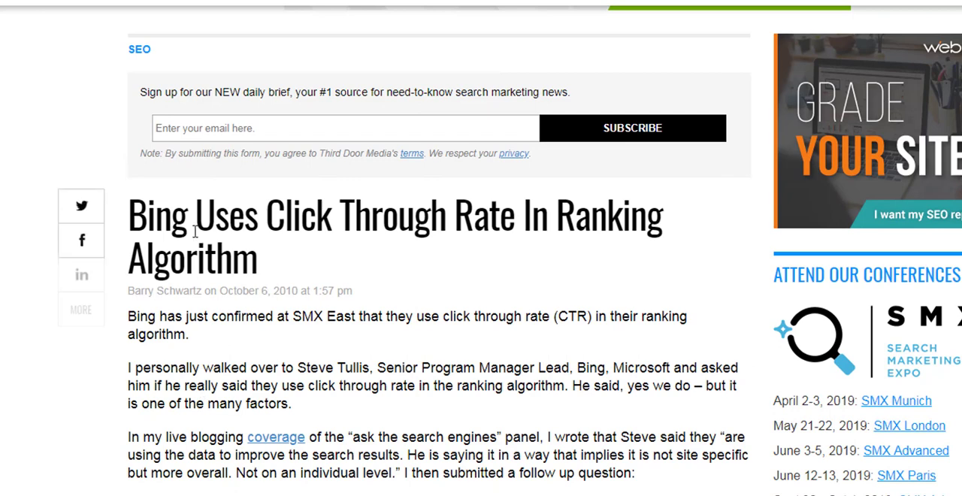
pyautogui.rightClick(578, 230)
pyautogui.moveTo(205, 287); pyautogui.dragTo(206, 260)
pyautogui.moveTo(215, 219); pyautogui.dragTo(241, 268)
pyautogui.click(245, 269)
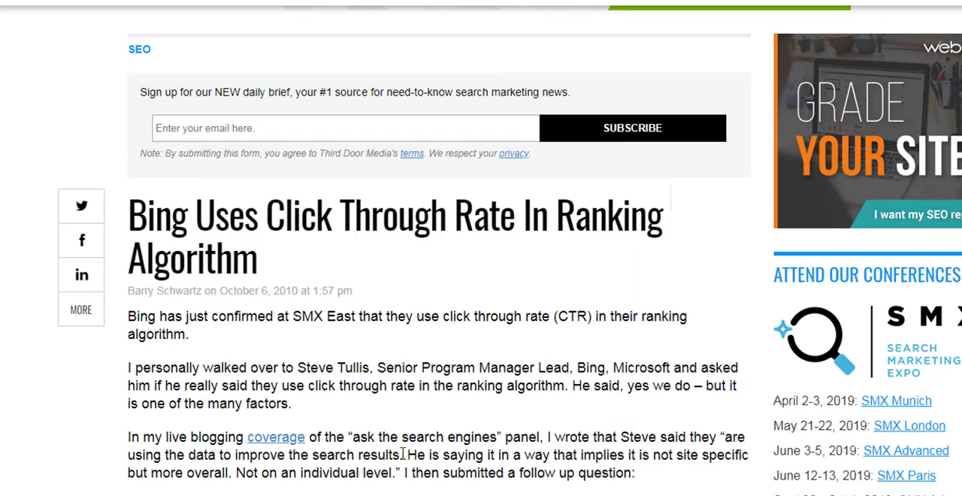
pyautogui.scroll(-4, 403, 454)
pyautogui.scroll(-7, 404, 469)
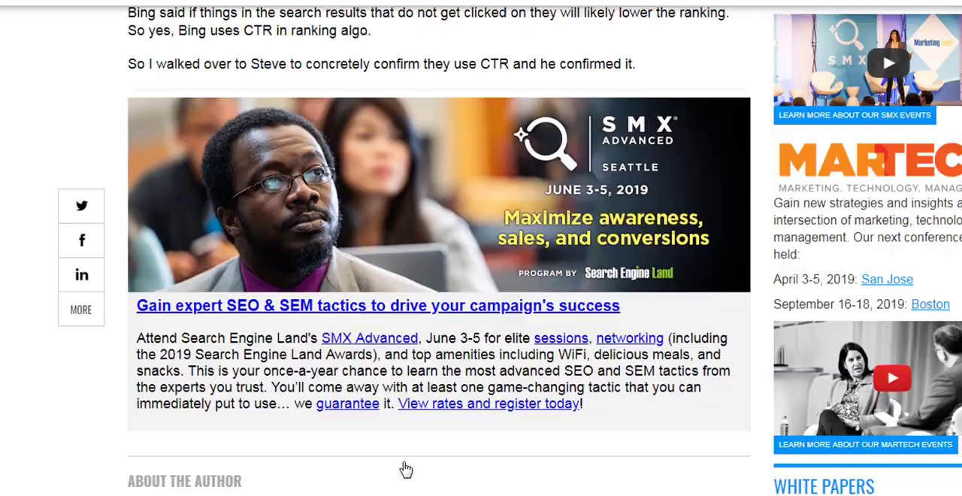
pyautogui.scroll(12, 410, 488)
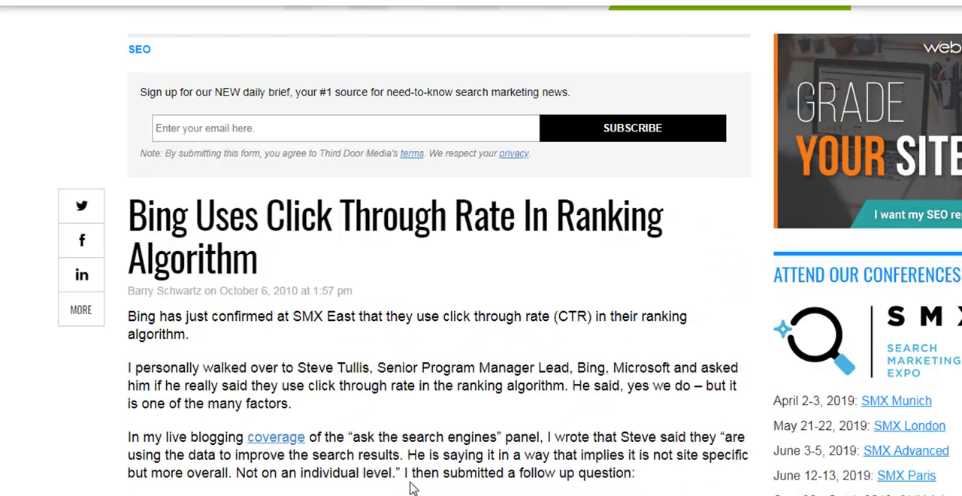
pyautogui.moveTo(637, 474); pyautogui.dragTo(336, 371)
pyautogui.click(331, 373)
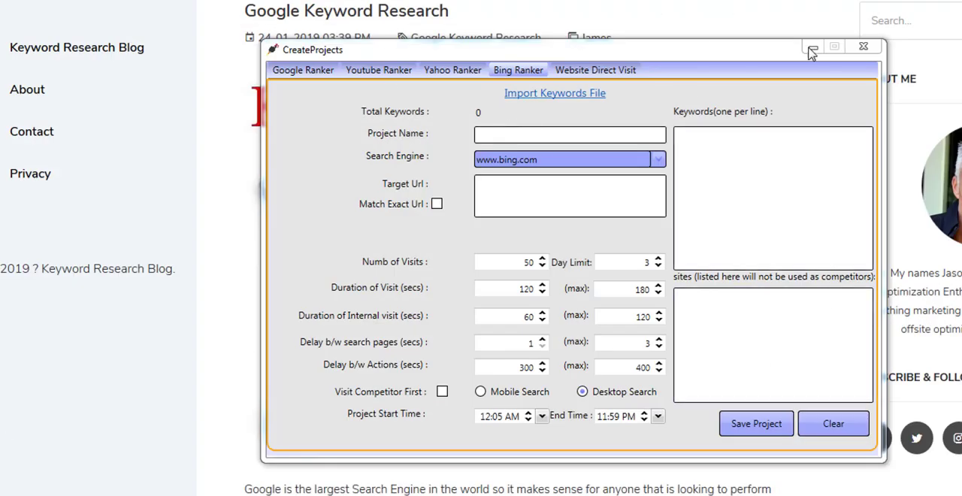
# Close the create-project dialog, tick the keyword research, Flash, 3guys and abbs yahoo projects, and set concurrent projects to 4.
pyautogui.click(863, 47)
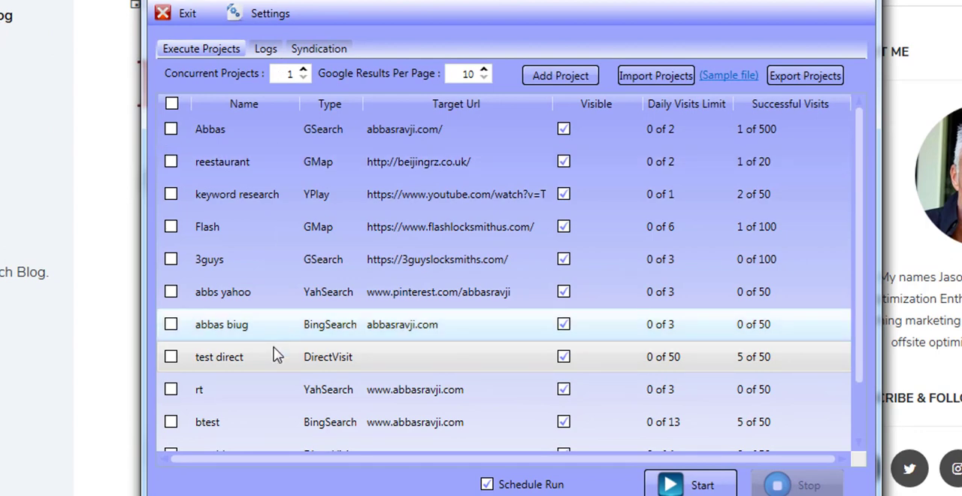
pyautogui.click(170, 194)
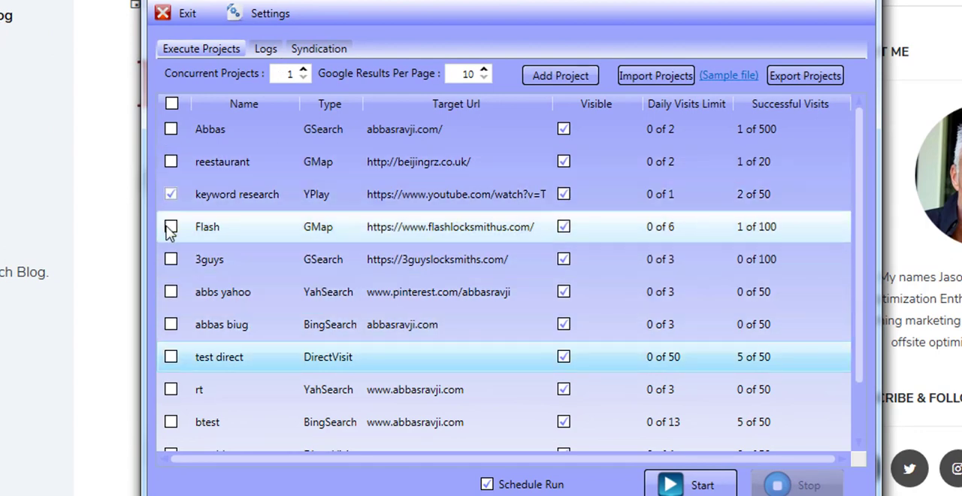
pyautogui.click(170, 227)
pyautogui.click(173, 260)
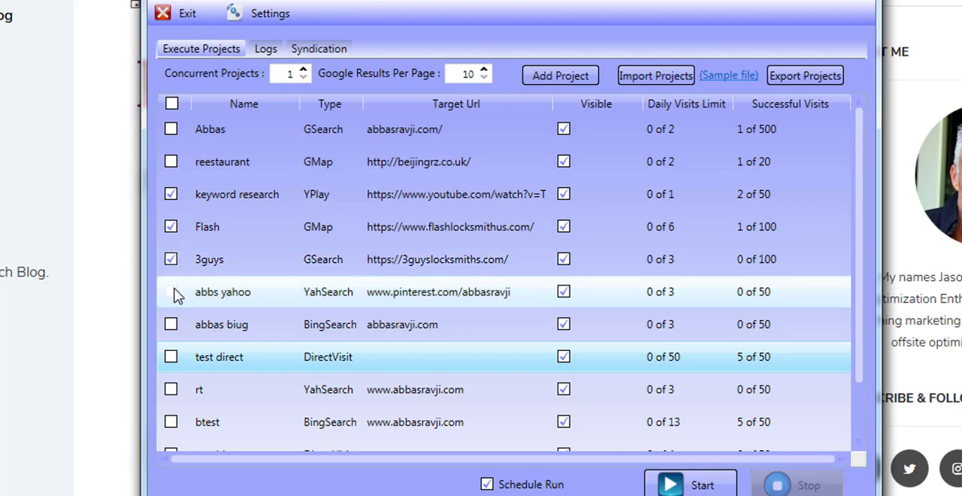
pyautogui.click(172, 293)
pyautogui.click(303, 70)
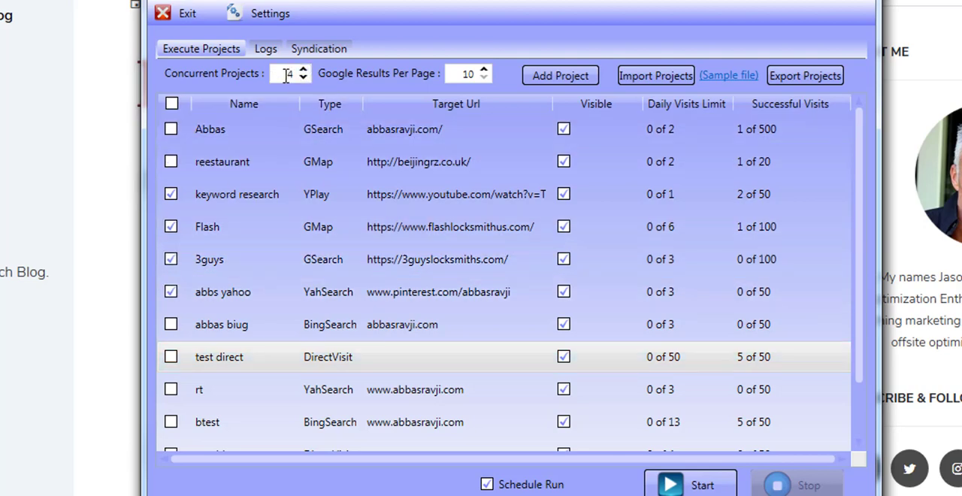
# Open the keyword research project's update dialog to review its settings, then close it.
pyautogui.doubleClick(388, 190)
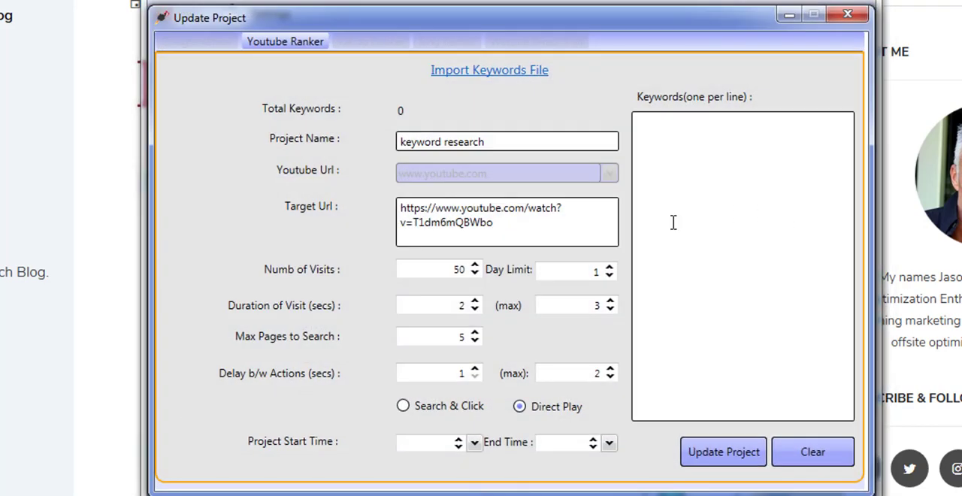
pyautogui.click(848, 14)
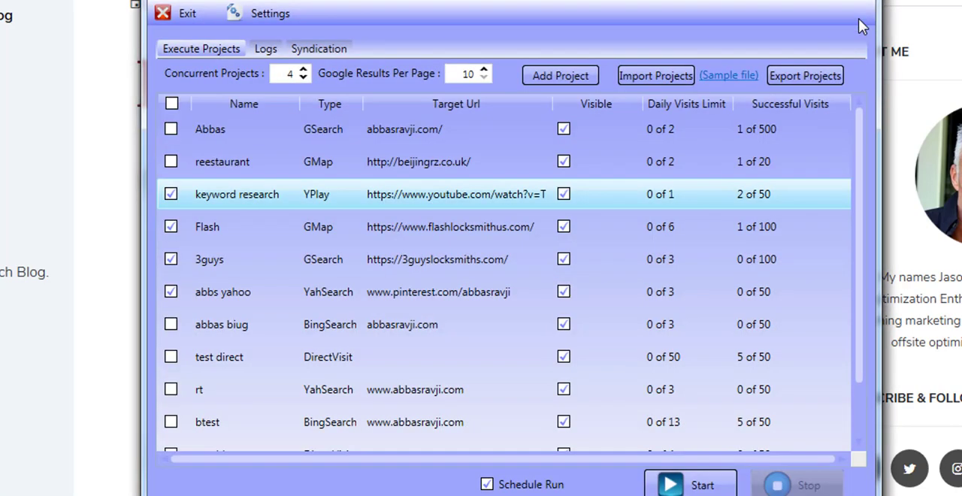
pyautogui.doubleClick(383, 195)
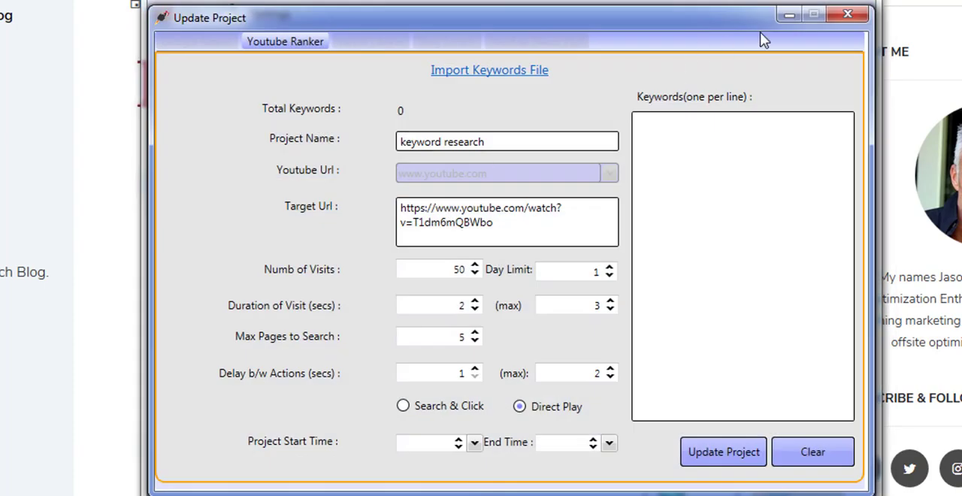
pyautogui.click(864, 10)
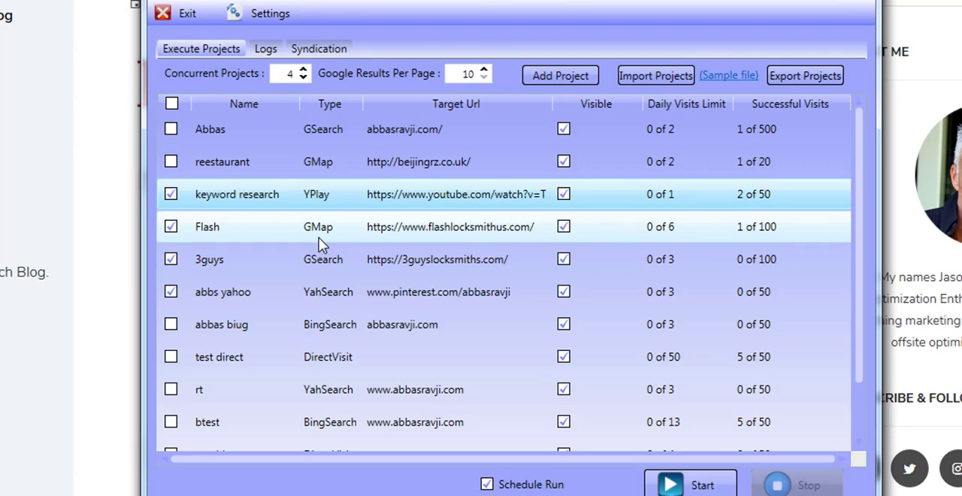
# Set concurrent projects to 2 and untick the keyword research, Flash, 3guys and abbs yahoo projects.
pyautogui.click(302, 77)
pyautogui.click(303, 78)
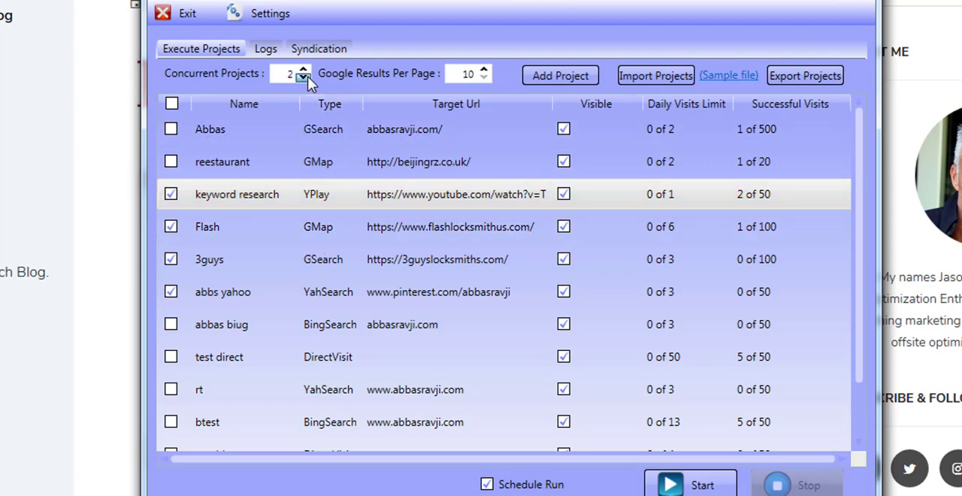
pyautogui.click(303, 77)
pyautogui.click(315, 204)
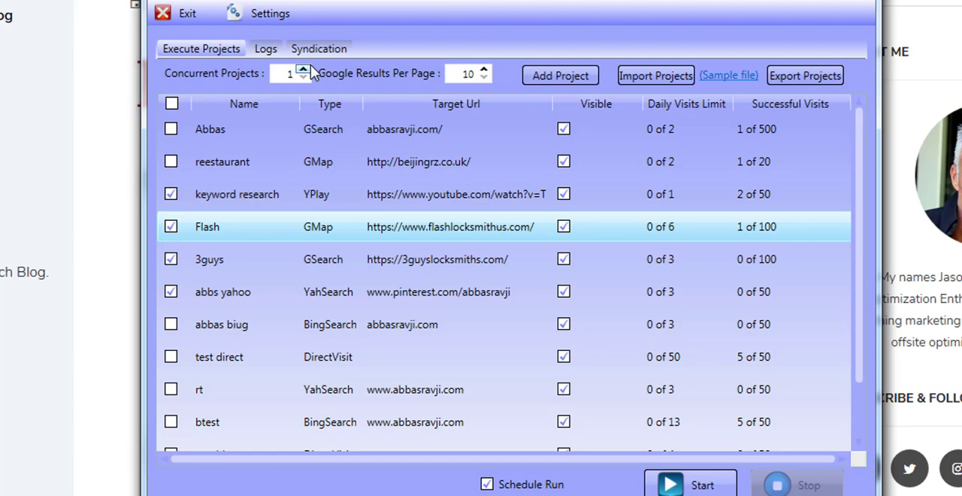
pyautogui.click(303, 70)
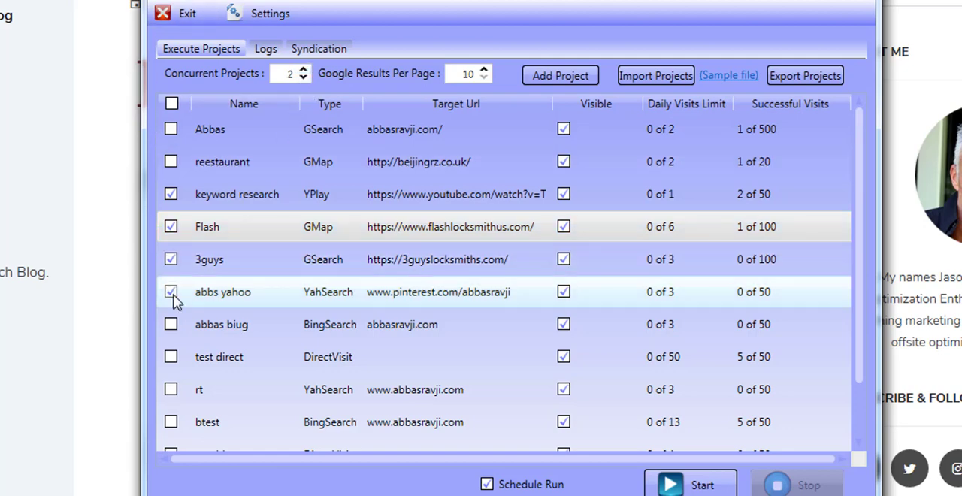
pyautogui.click(172, 260)
pyautogui.click(171, 226)
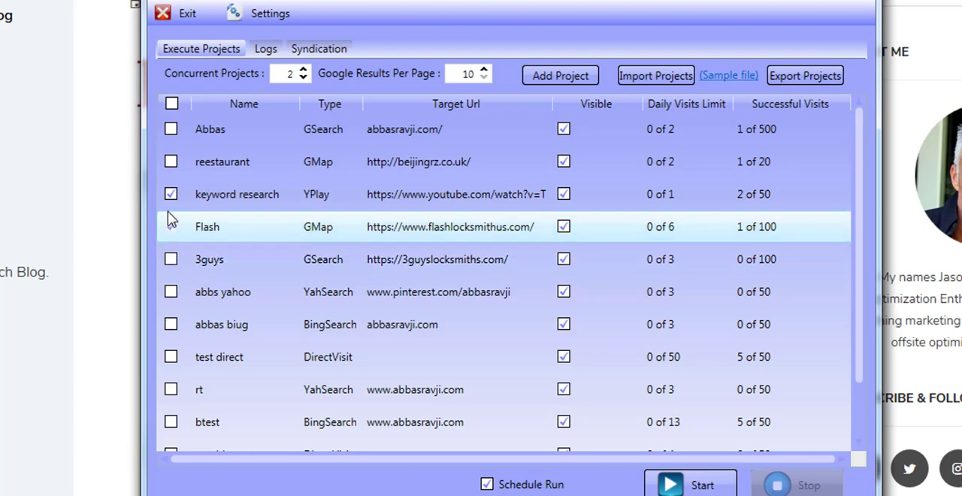
pyautogui.click(171, 194)
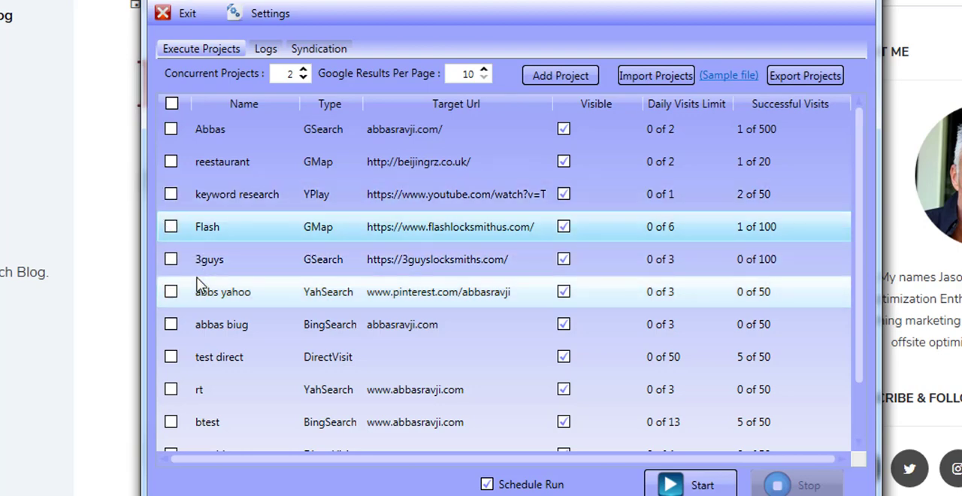
# Set the number of concurrent projects to 20.
pyautogui.scroll(-1, 199, 285)
pyautogui.scroll(1, 199, 284)
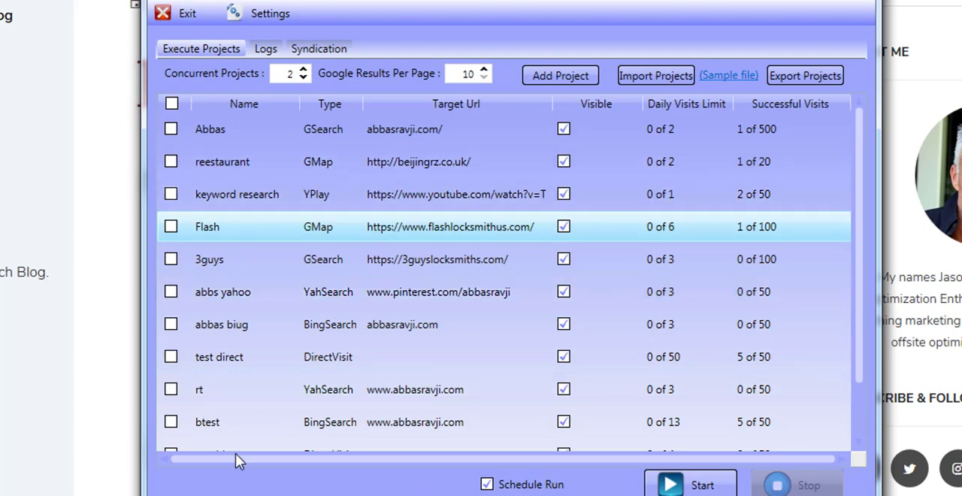
pyautogui.click(303, 71)
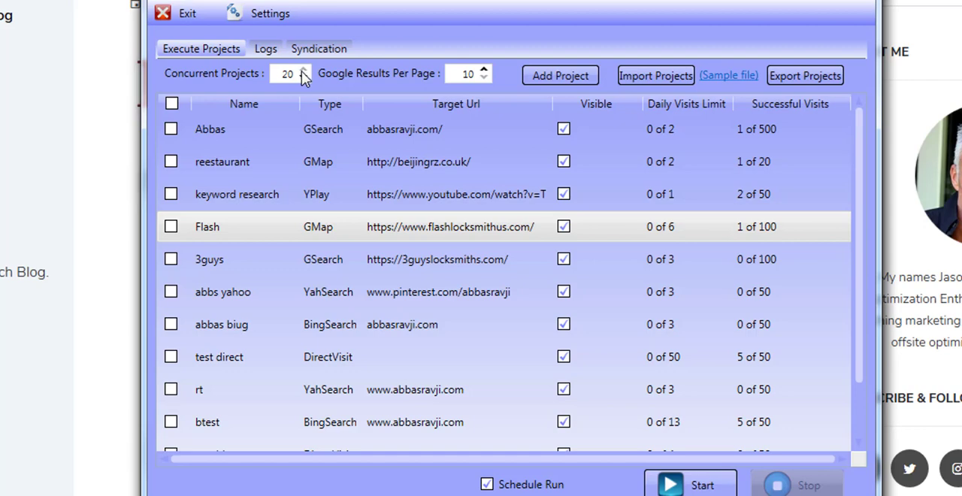
pyautogui.doubleClick(288, 73)
pyautogui.click(289, 74)
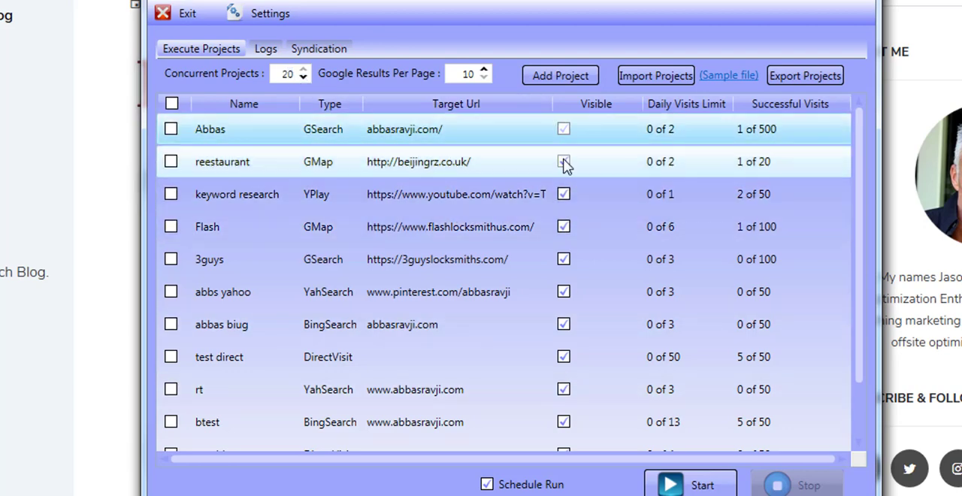
# Turn off the Visible option for the Abbas, reestaurant, keyword research and Flash projects.
pyautogui.click(563, 195)
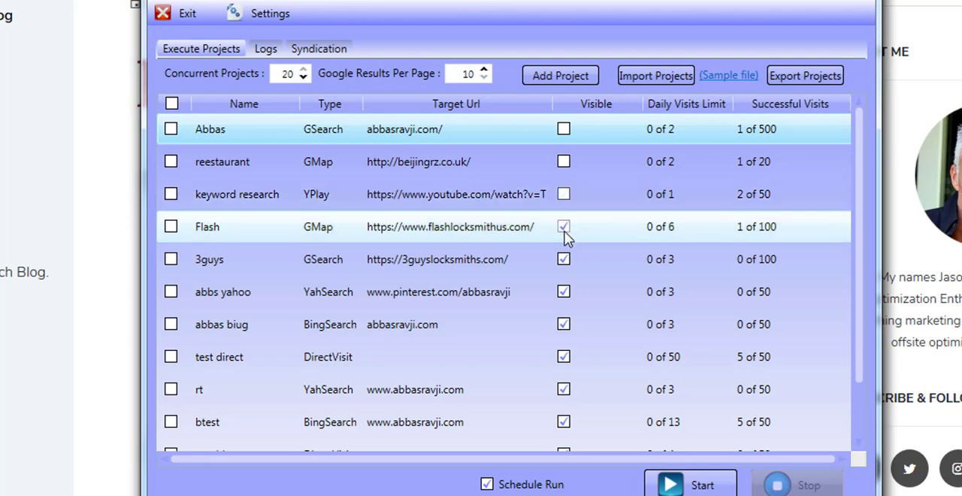
pyautogui.click(563, 229)
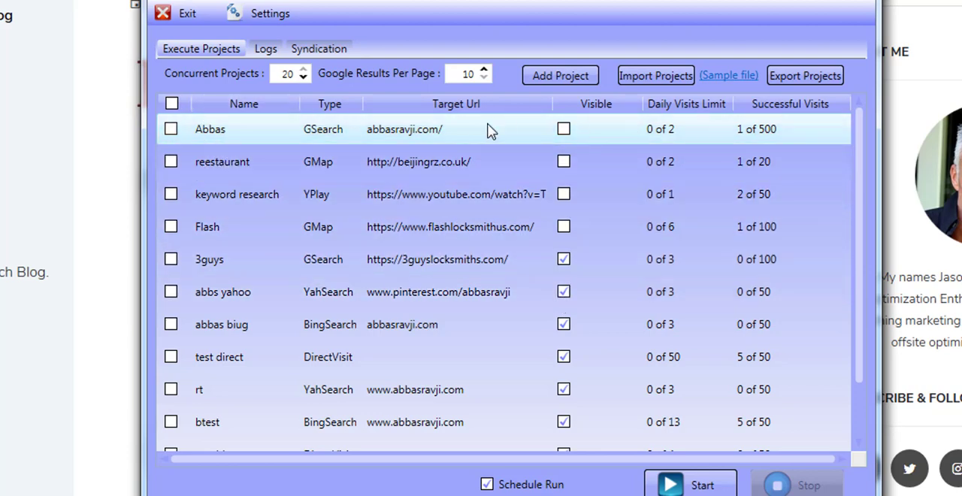
pyautogui.click(565, 132)
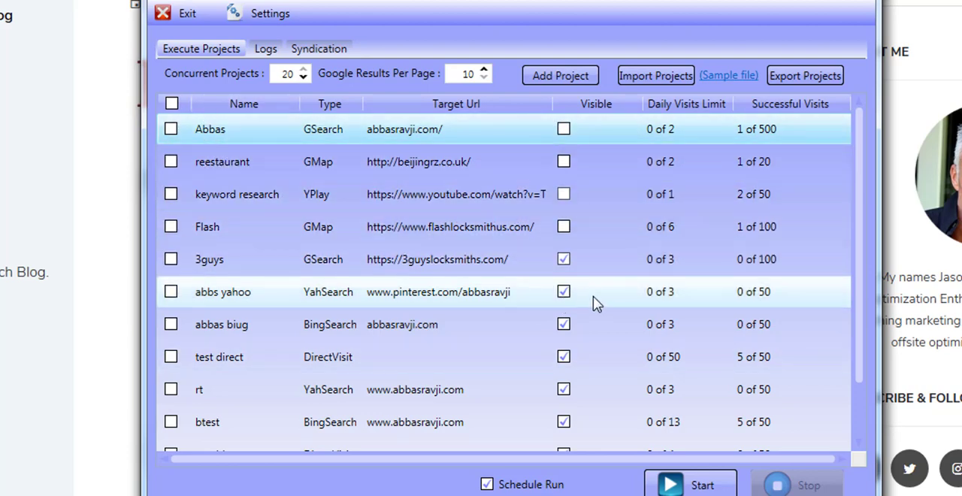